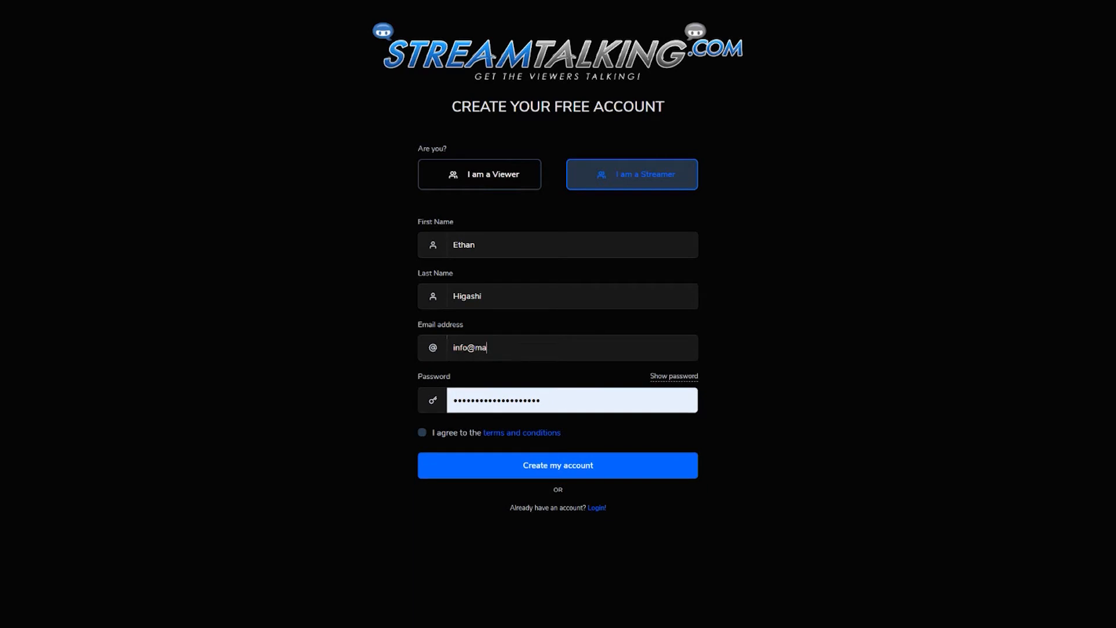
Enter the account e-mail and a new password, accept the terms, and create the streamer account.
type("s.com")
left_click(541, 400)
key("ctrl+a")
type("••••••••••••••")
left_click(422, 432)
left_click(559, 465)
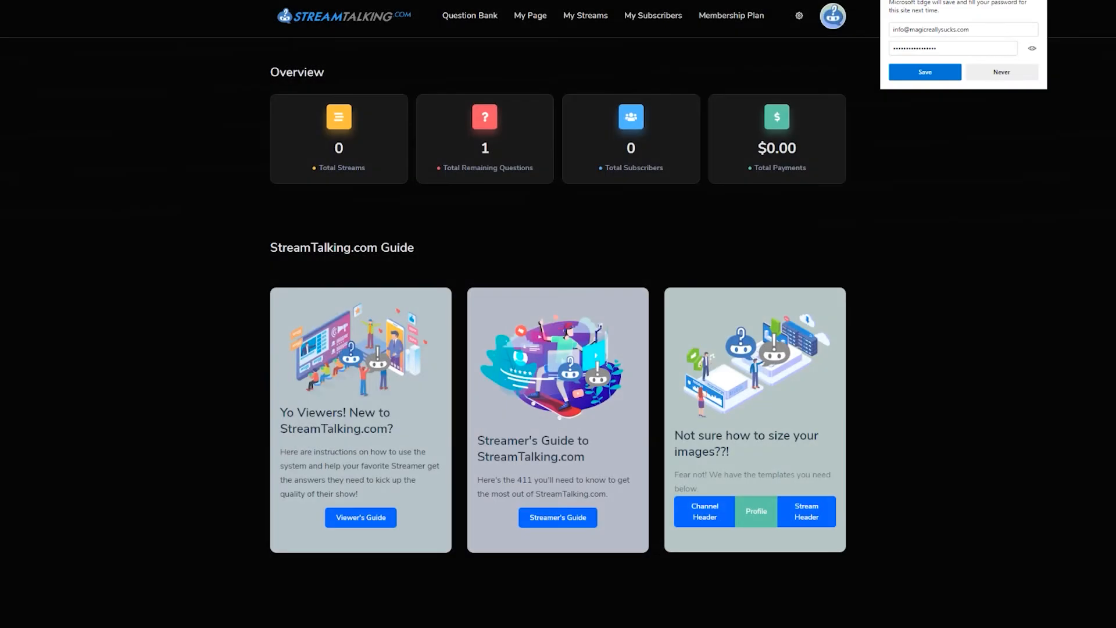
key("Escape")
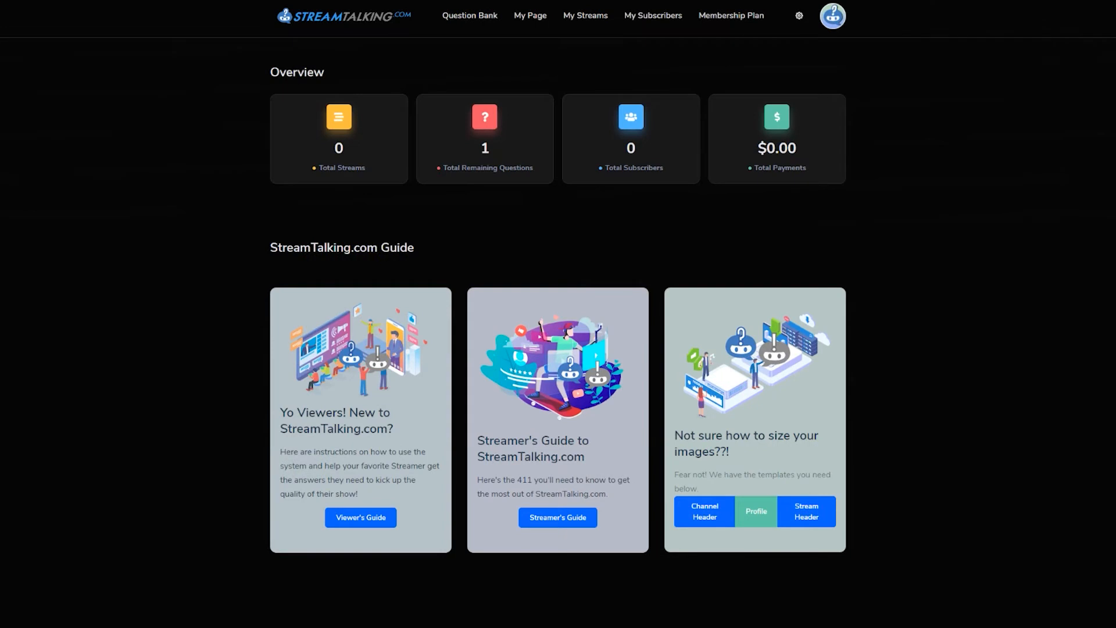
Go to My profile and bring up the Change Avatar file picker, enlarged and scrolled to the top.
left_click(799, 16)
left_click(781, 63)
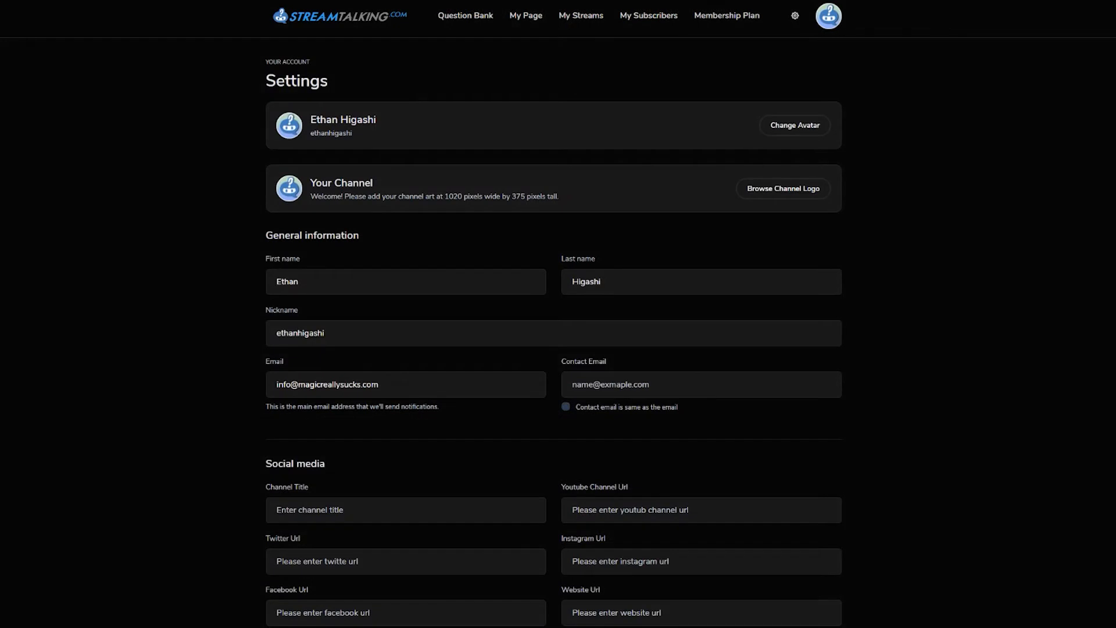
left_click(795, 125)
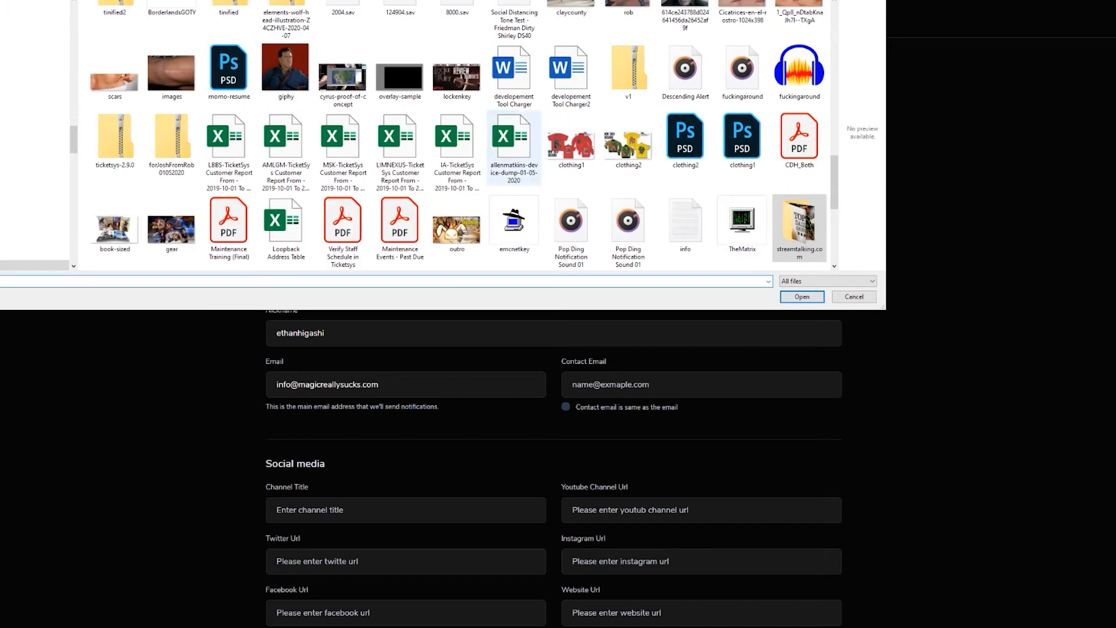
left_click_drag(884, 308, 1085, 476)
scroll(575, 283, "up", 4)
scroll(576, 283, "up", 5)
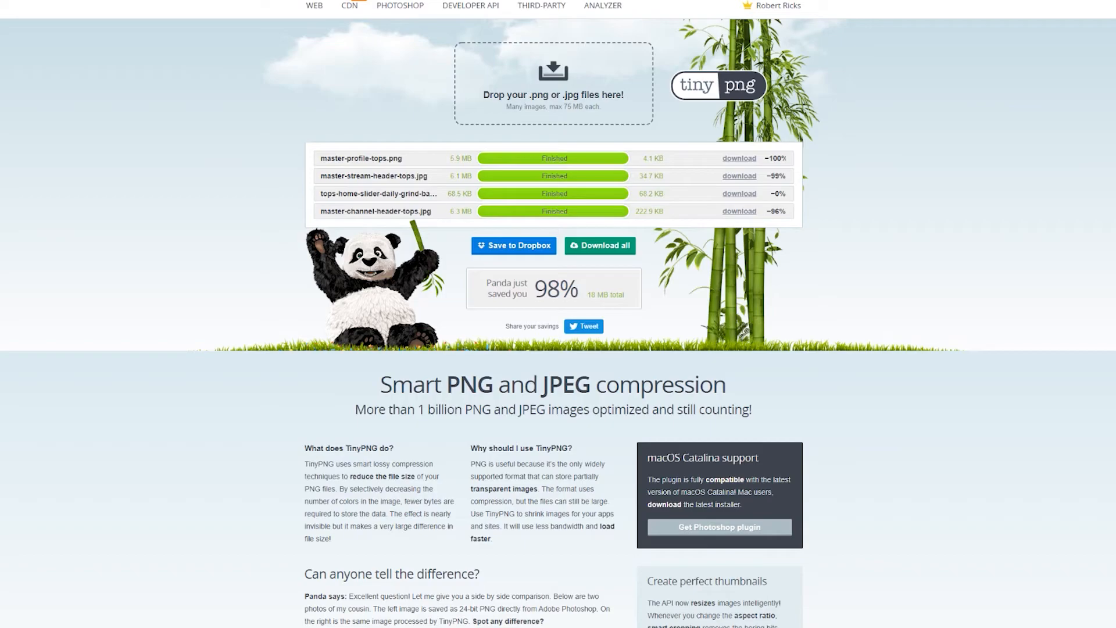
Start a TinyPNG upload with master-channel-header-mrs and master-profile-raimaz-pub selected.
left_click(493, 107)
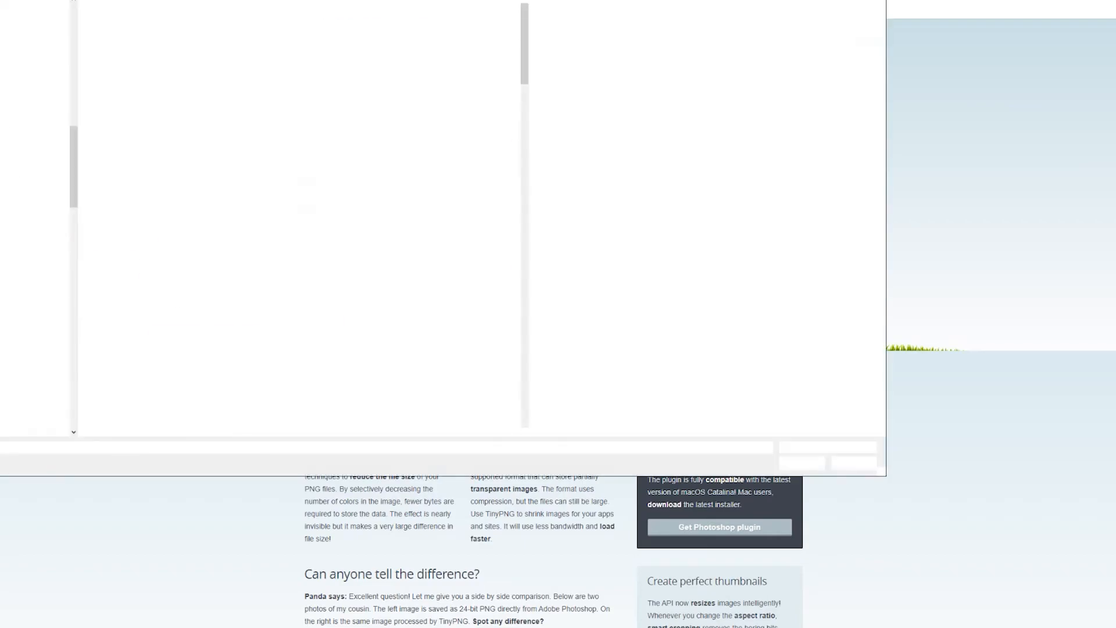
scroll(238, 272, "down", 4)
scroll(238, 267, "down", 15)
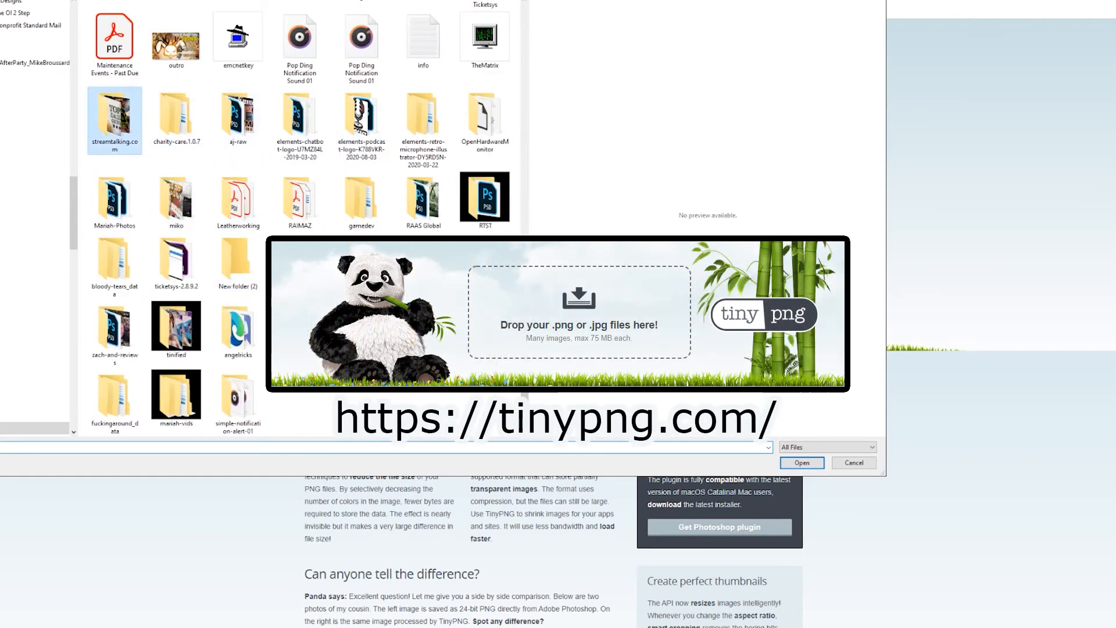
scroll(115, 116, "down", 5)
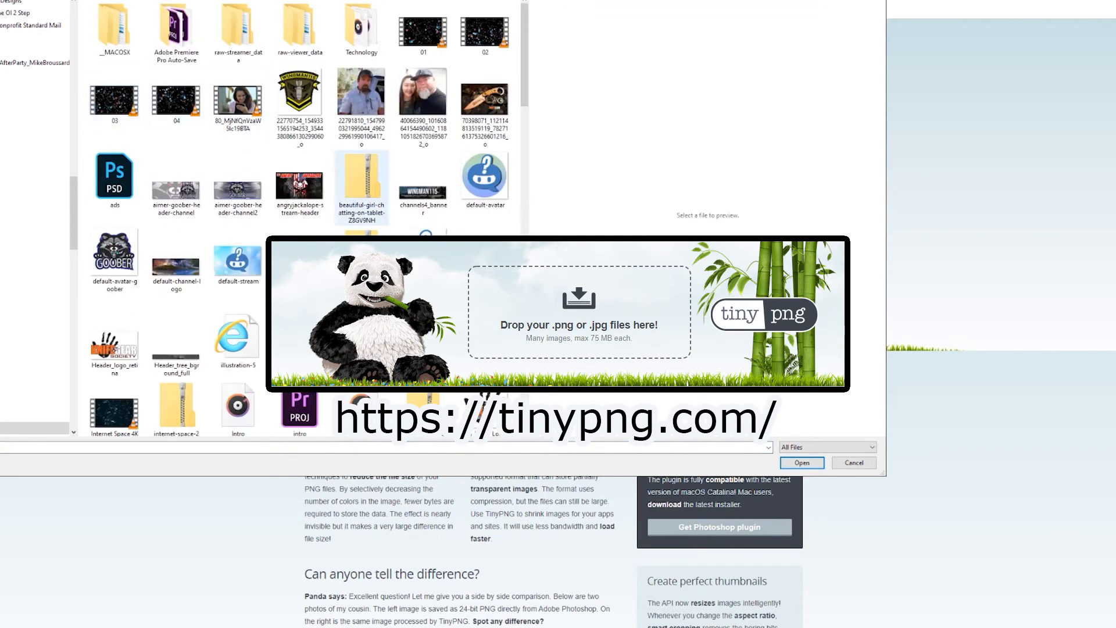
scroll(299, 221, "down", 5)
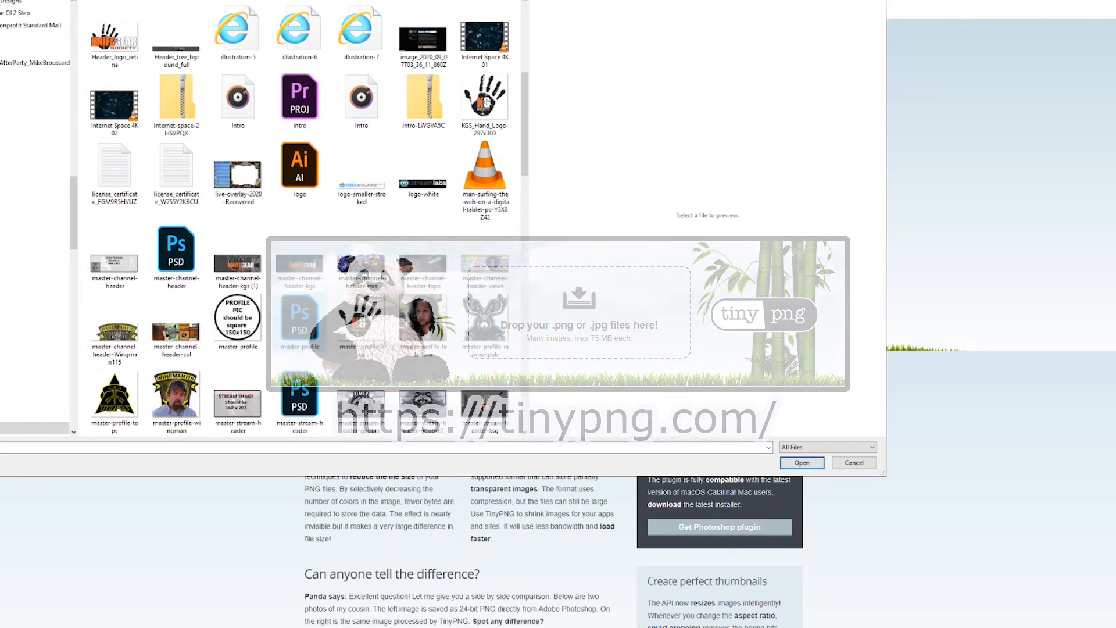
left_click(362, 262)
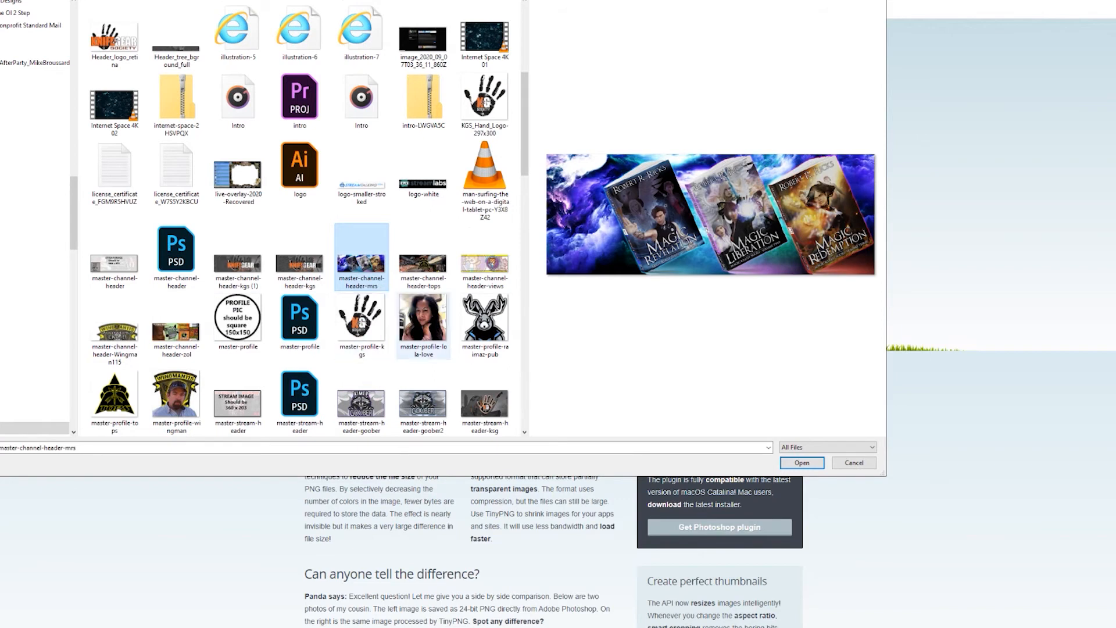
left_click(485, 325, "ctrl")
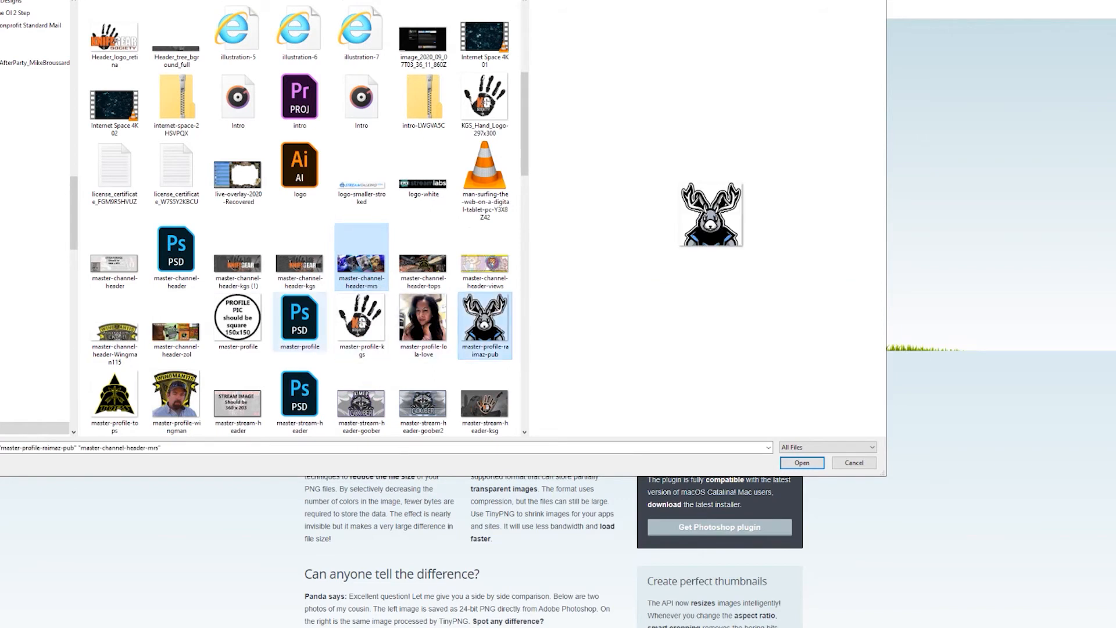
Add master-stream-header-mrs1–3, compress all five, and save the compressed master-channel-header-mrs.jpg.
scroll(424, 326, "down", 5)
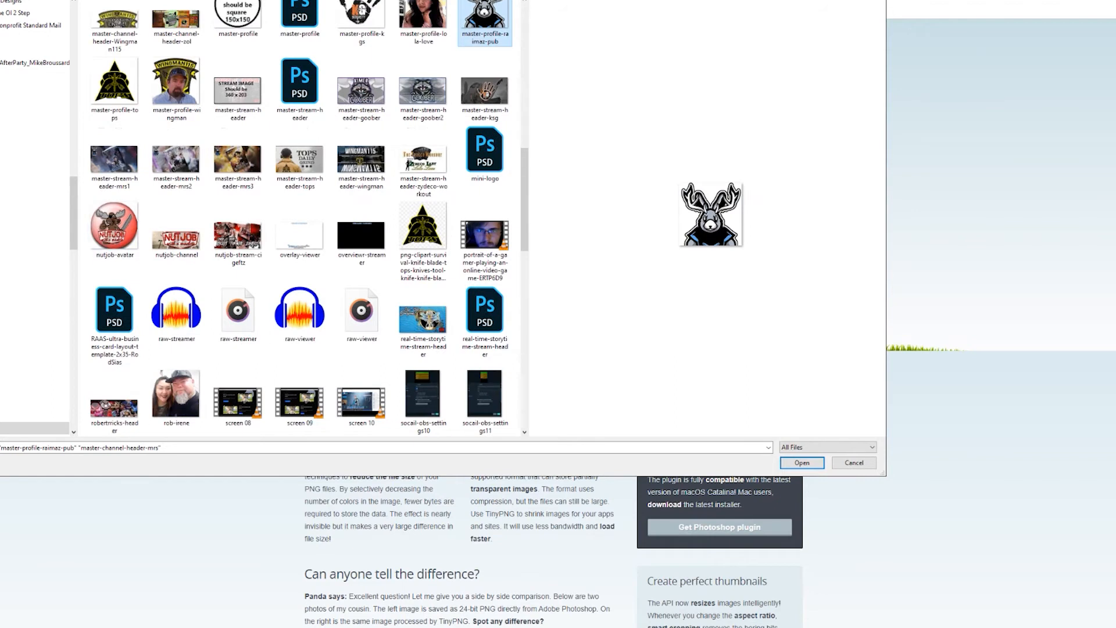
left_click(114, 159, "ctrl")
left_click(176, 159, "ctrl")
left_click(238, 160, "ctrl")
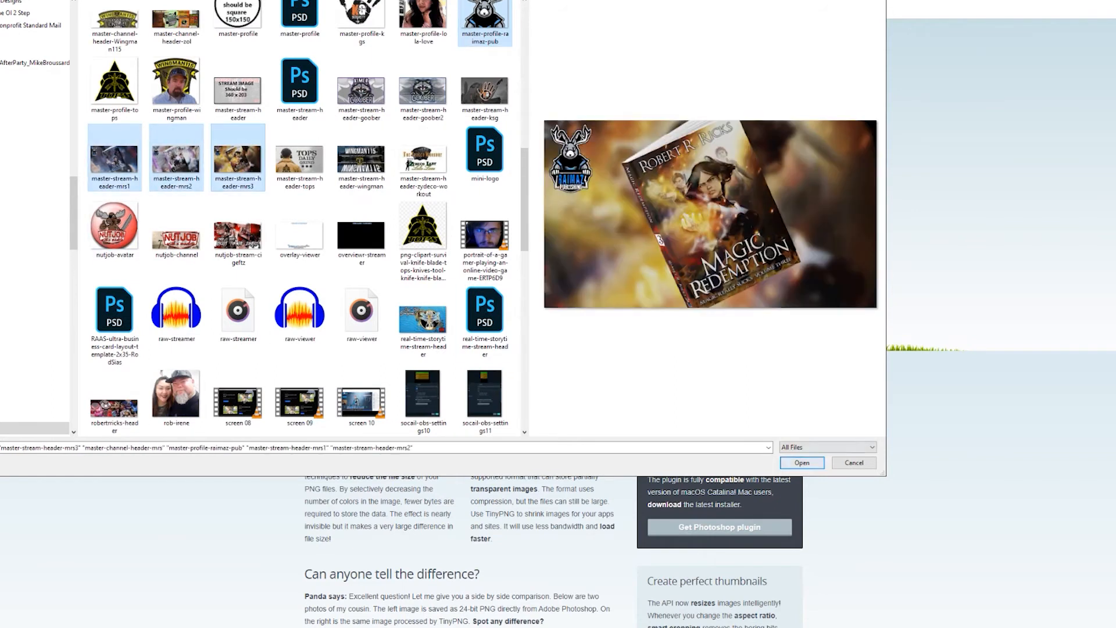
left_click(802, 463)
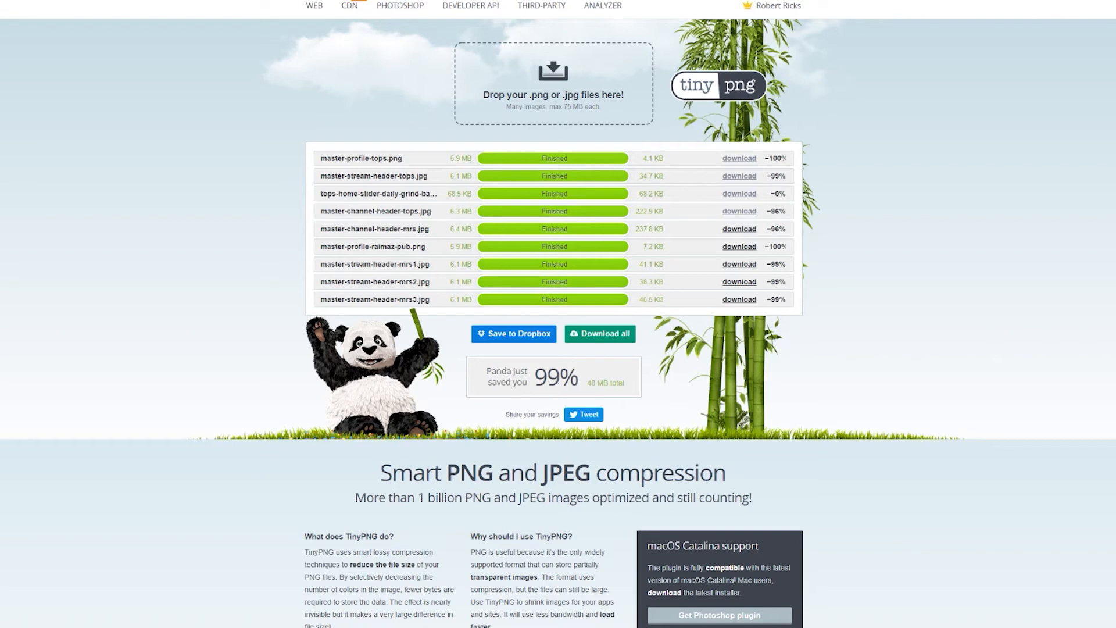
left_click(739, 229)
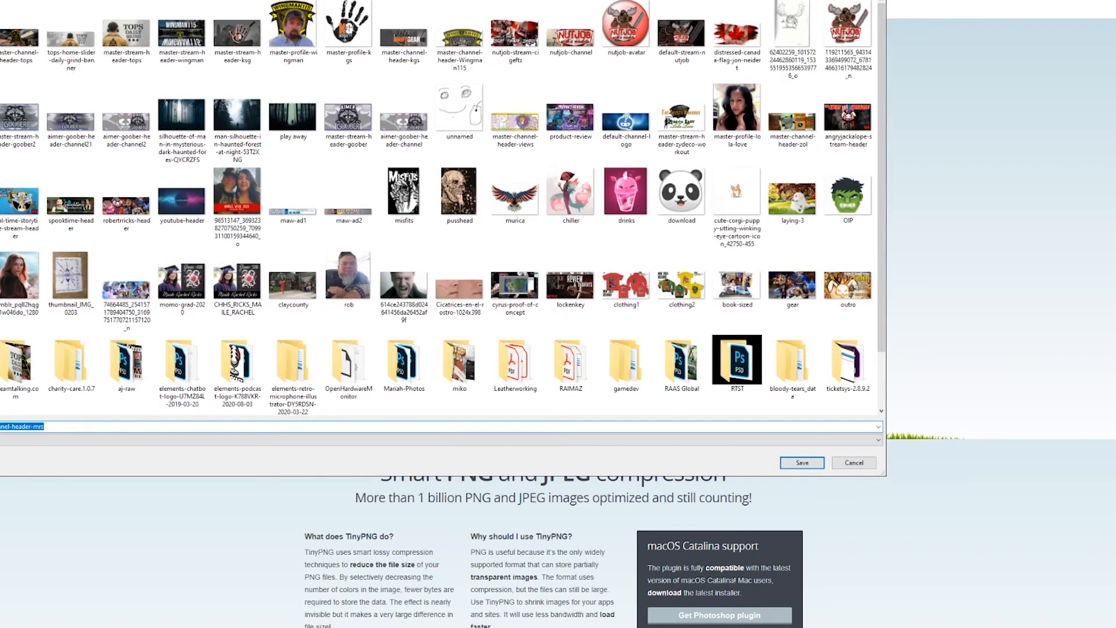
key("Return")
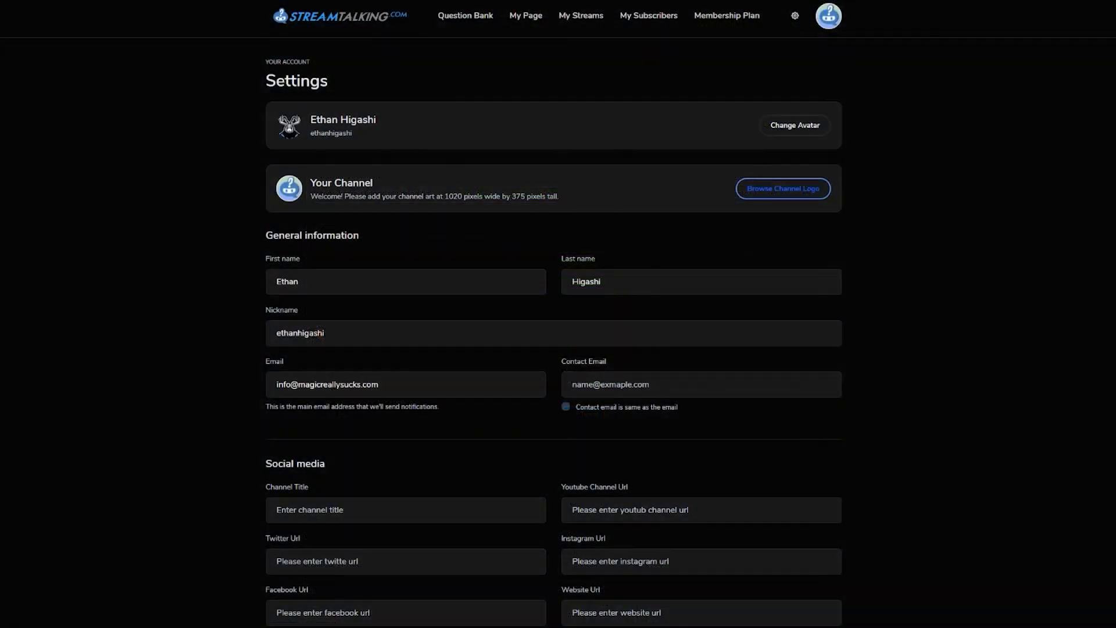
Set master-channel-header-mrs as the channel logo.
left_click(783, 188)
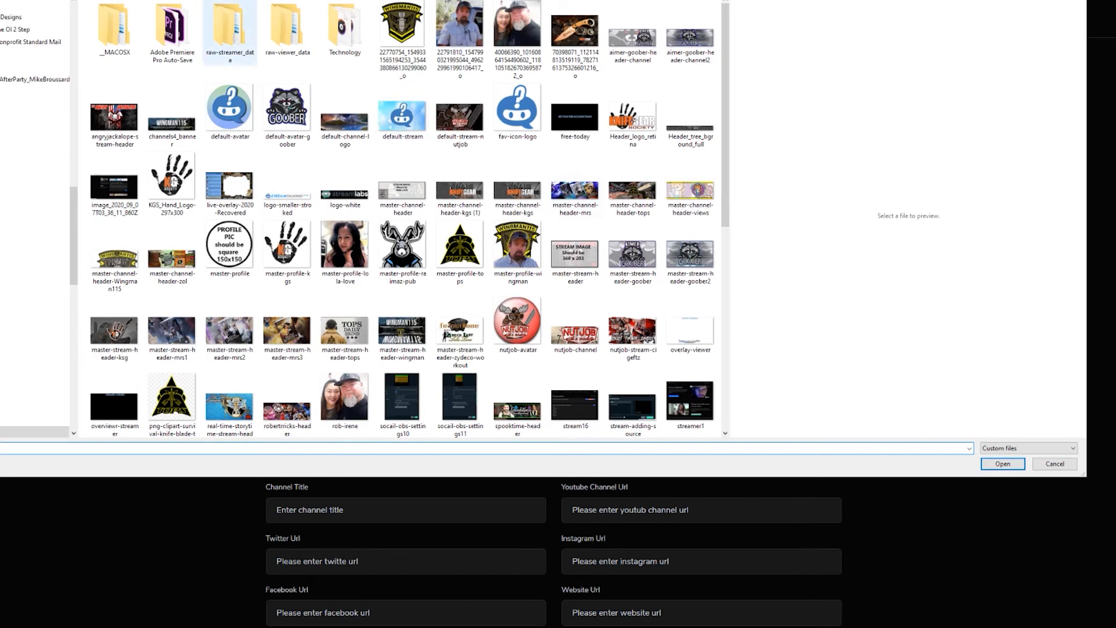
key("alt+Up")
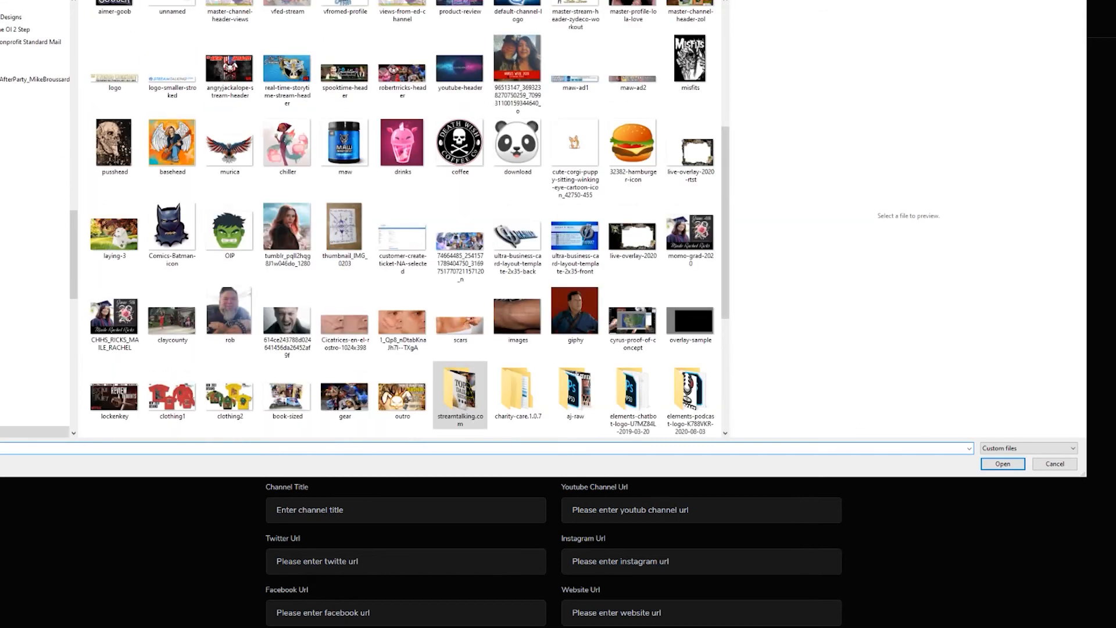
scroll(195, 106, "up", 5)
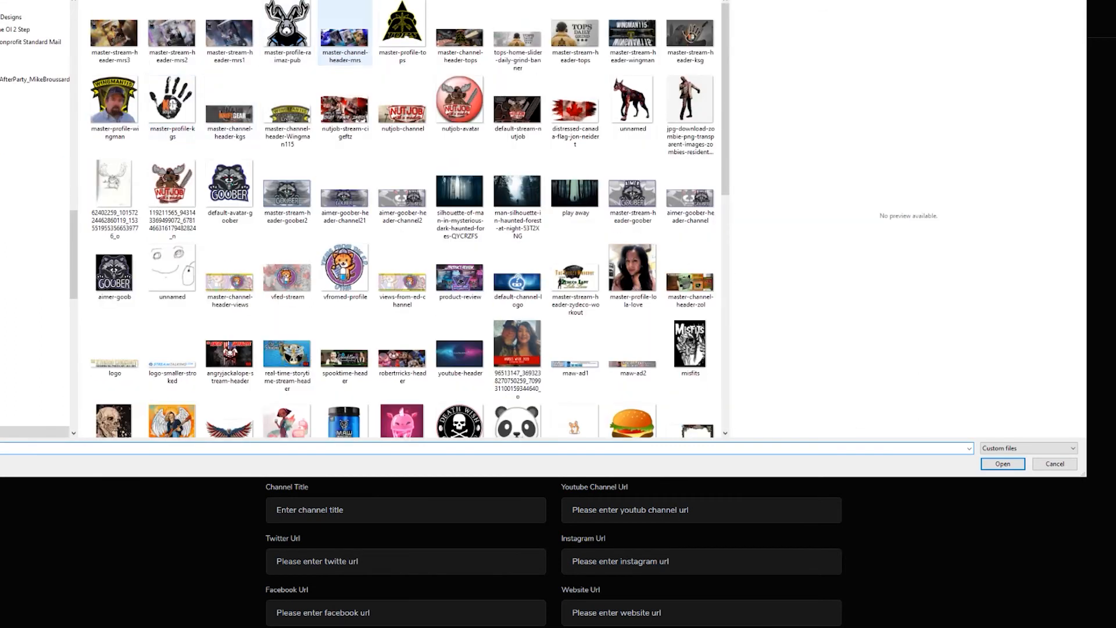
left_click(344, 35)
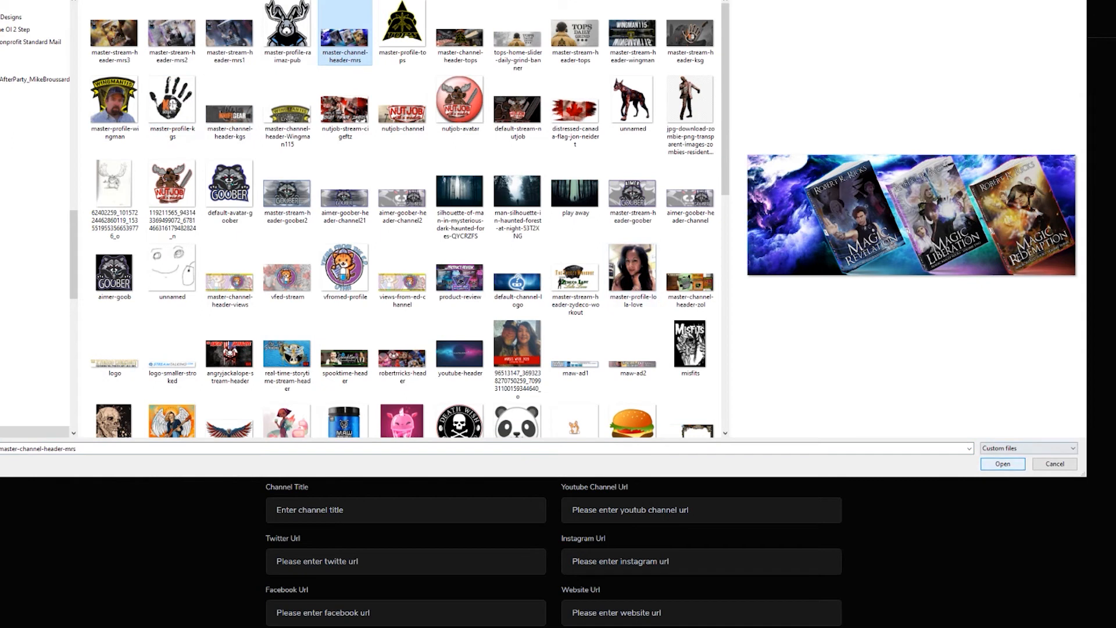
left_click(1003, 463)
Change the nickname to MagicReallySucks, make the contact email match, and set a new avatar.
left_click(348, 333)
key("ctrl+a")
type("MagicReallySucks")
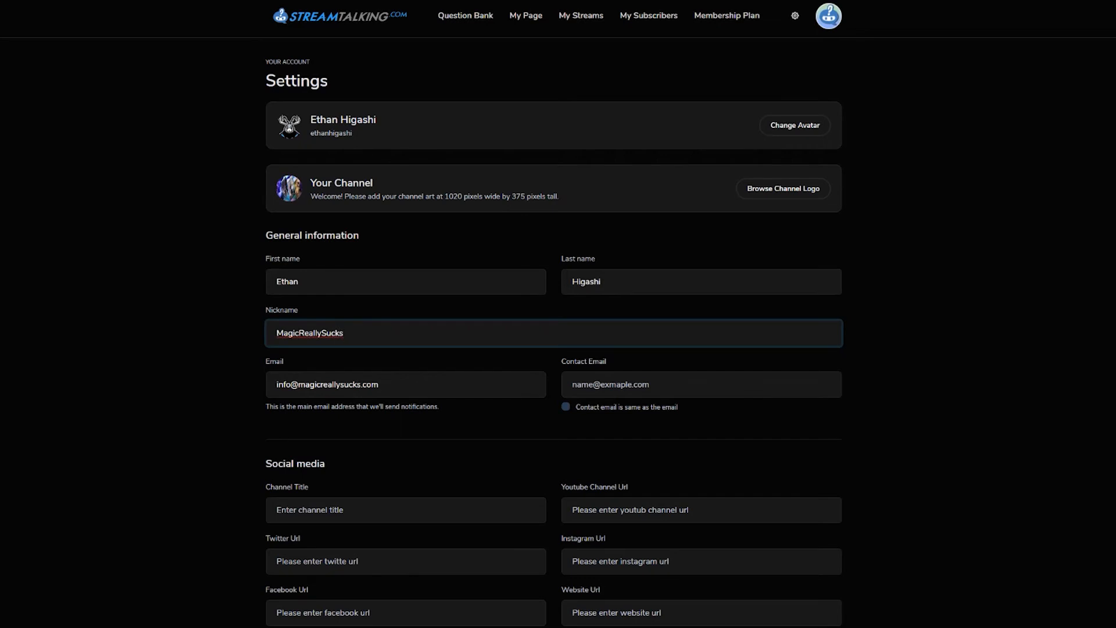
left_click(565, 407)
scroll(565, 406, "down", 15)
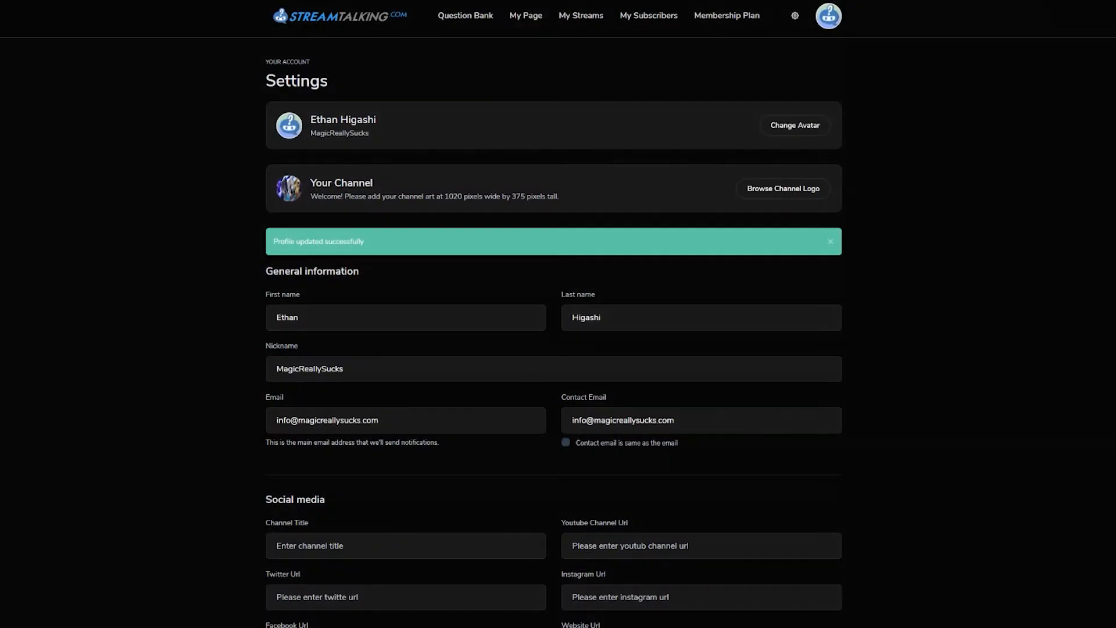
left_click(796, 125)
key("Return")
Start a new question-bank entry and type the question, correcting 'charatcer' to 'character'.
left_click(466, 16)
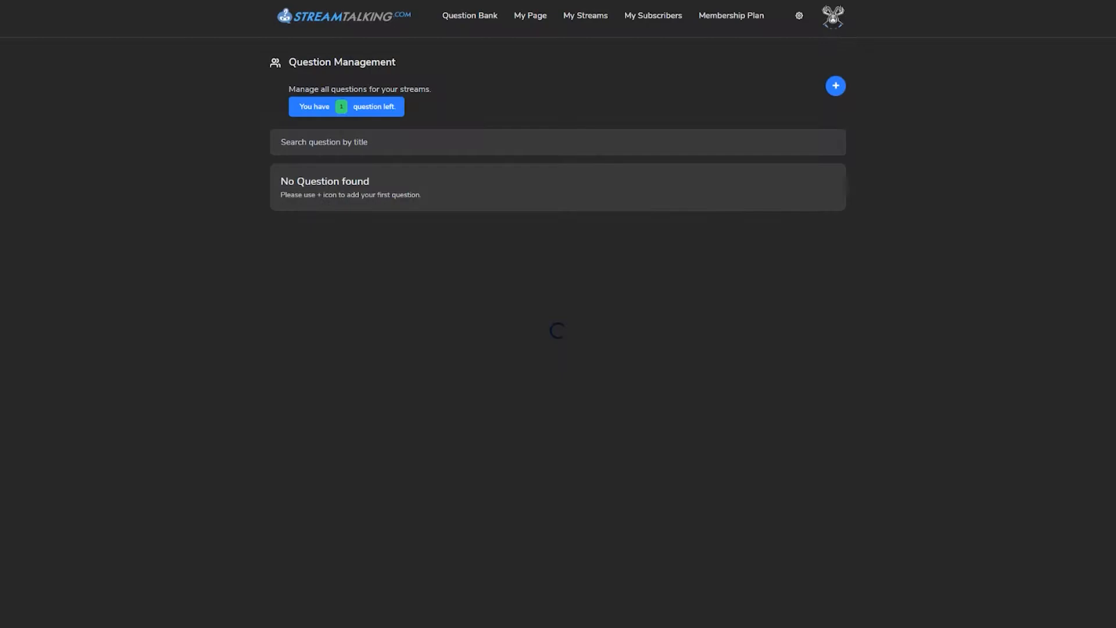
left_click(836, 86)
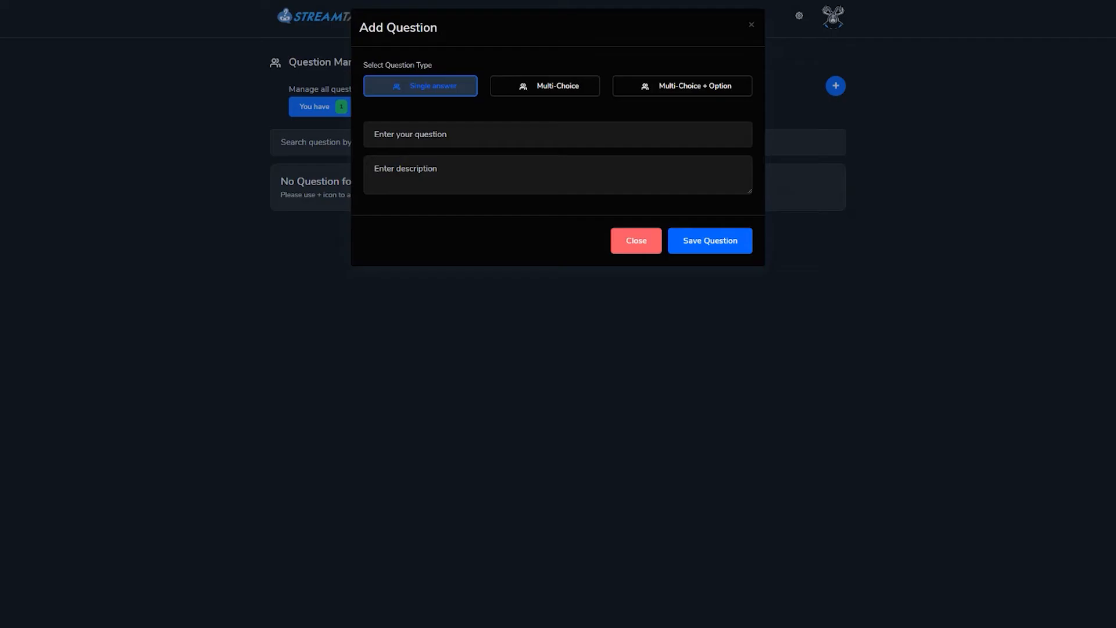
left_click(450, 134)
type("Who's your favorite charatcer in the book?")
right_click(464, 135)
left_click(500, 148)
Finish it as 'Who's your favorite character in the books?', add the three-book description, save, and open My Streams.
type("s")
key("Tab")
type("It can be")
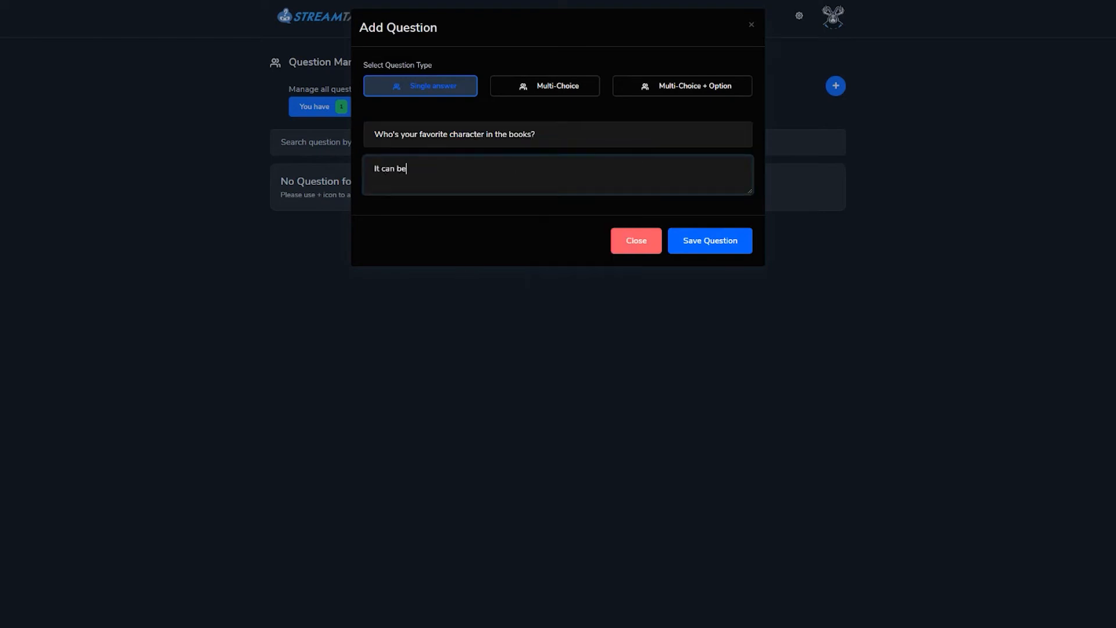
type(" from any of the books... Revelation, Liberation or Redemption.")
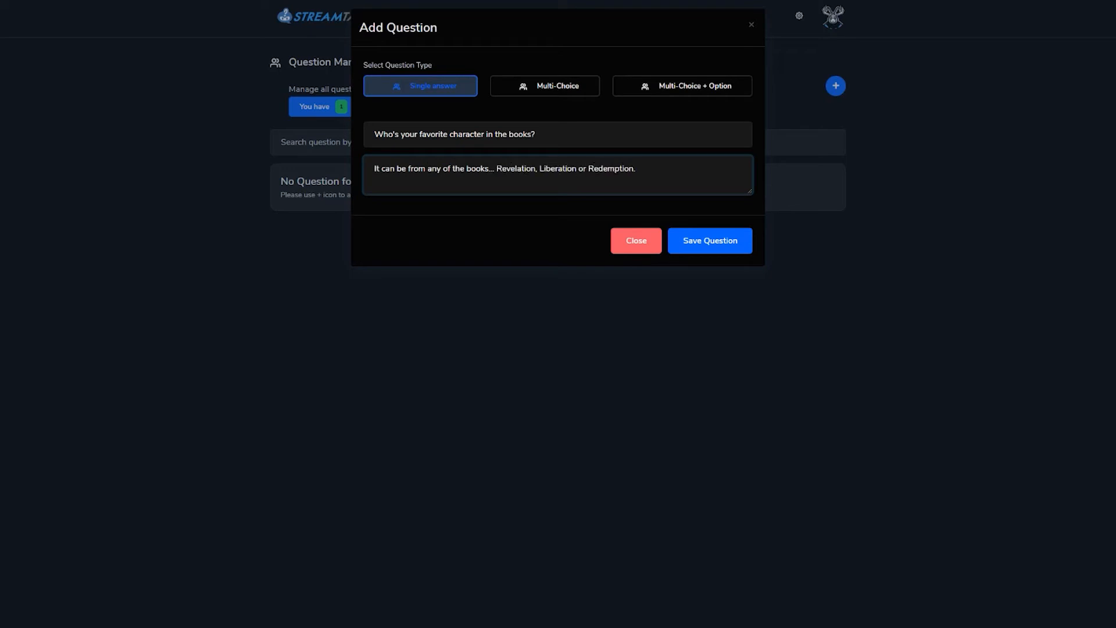
left_click(710, 240)
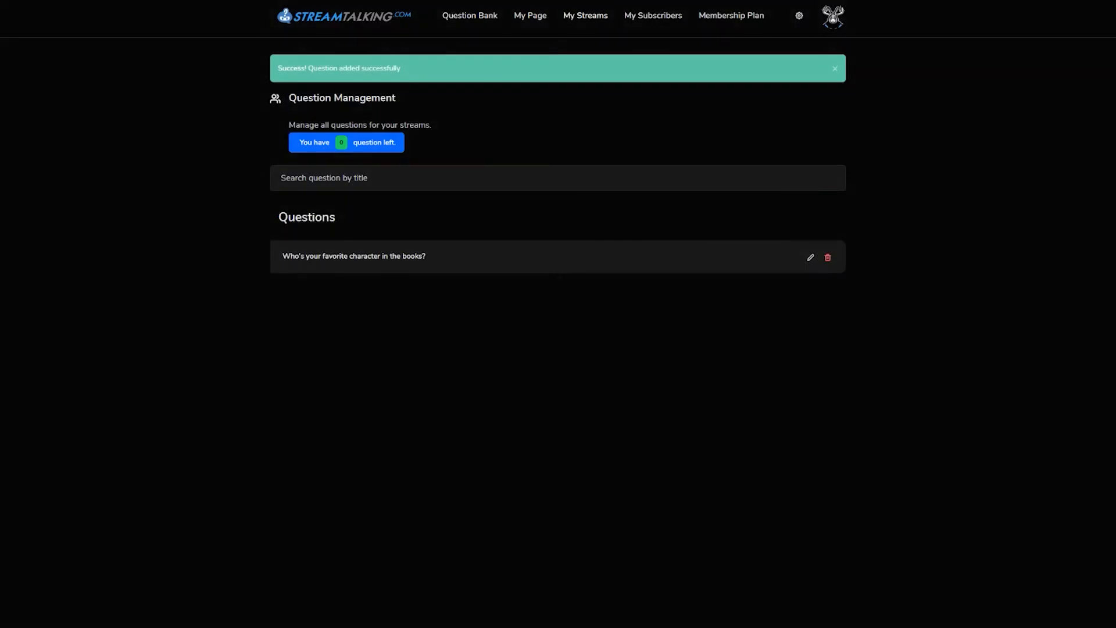
left_click(586, 15)
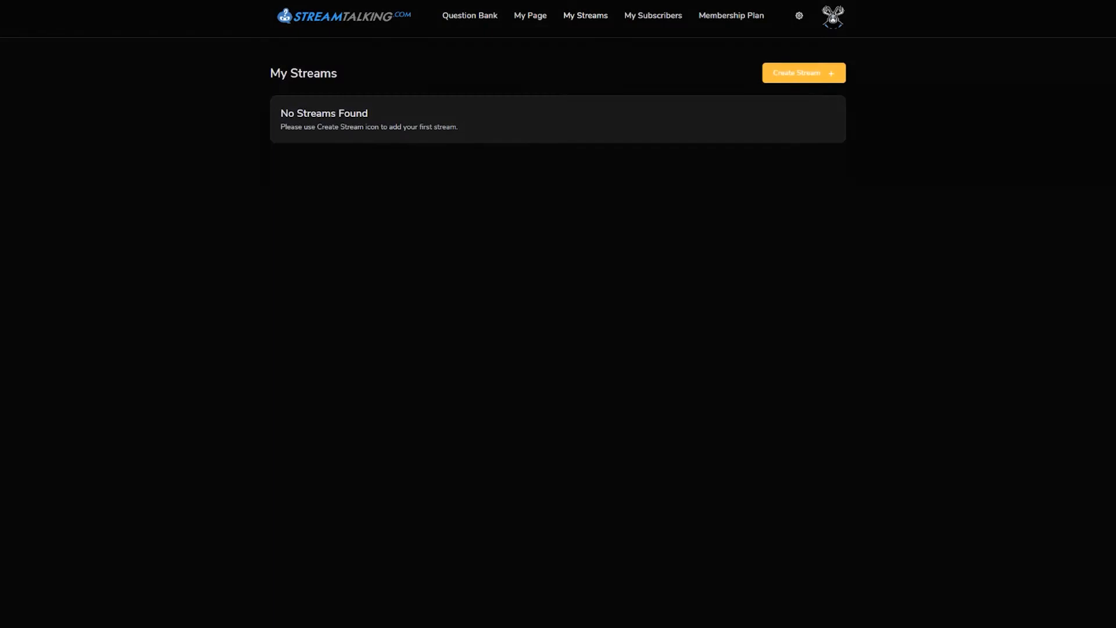
Start a new stream named 'Magic Revelation Related' with the master-stream-header-mrs1 header image.
left_click(804, 72)
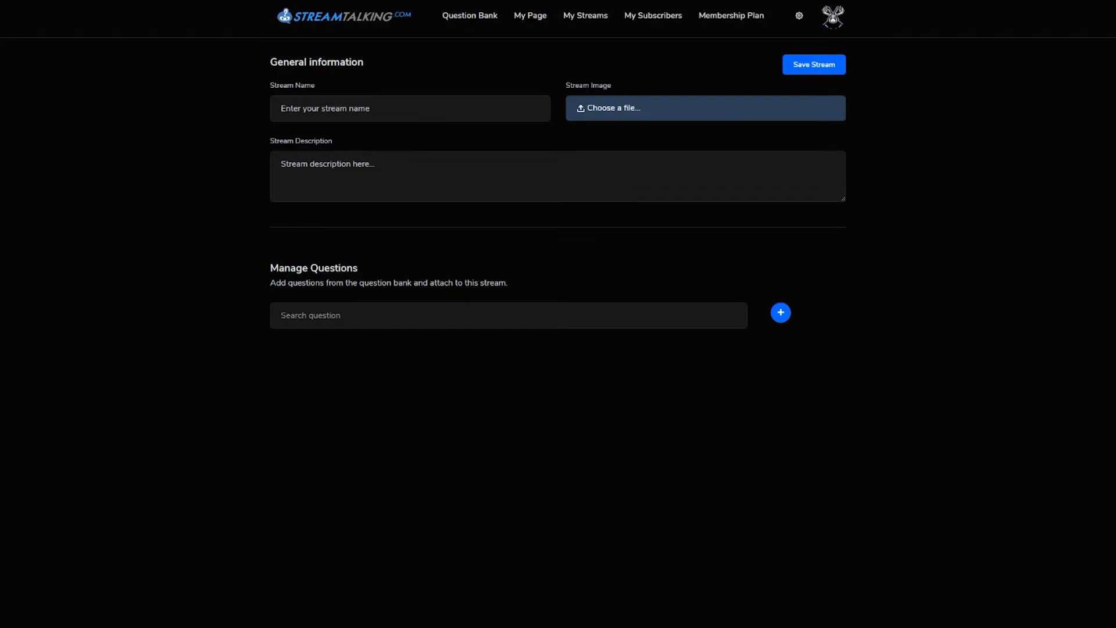
left_click(335, 109)
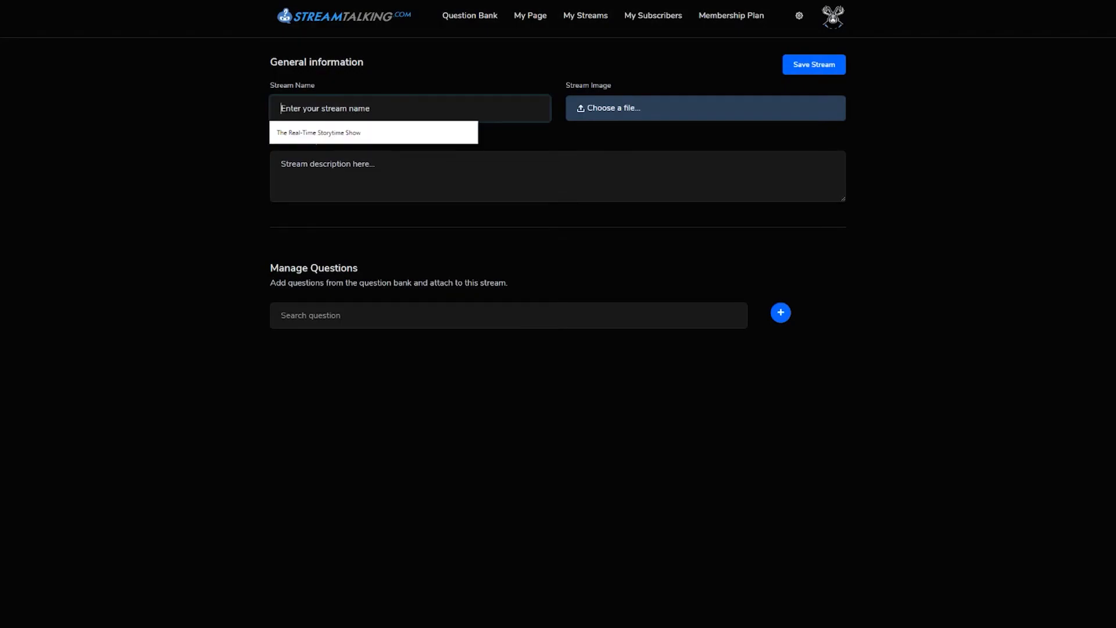
type("Mag")
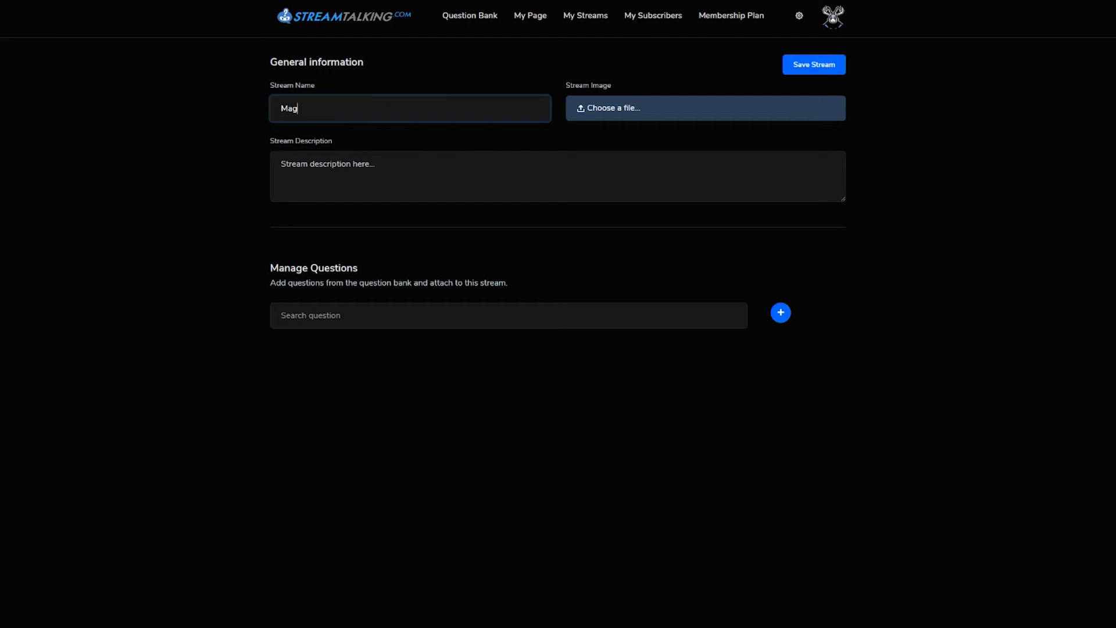
type("ic Revelation Related")
left_click(611, 109)
left_click(229, 35)
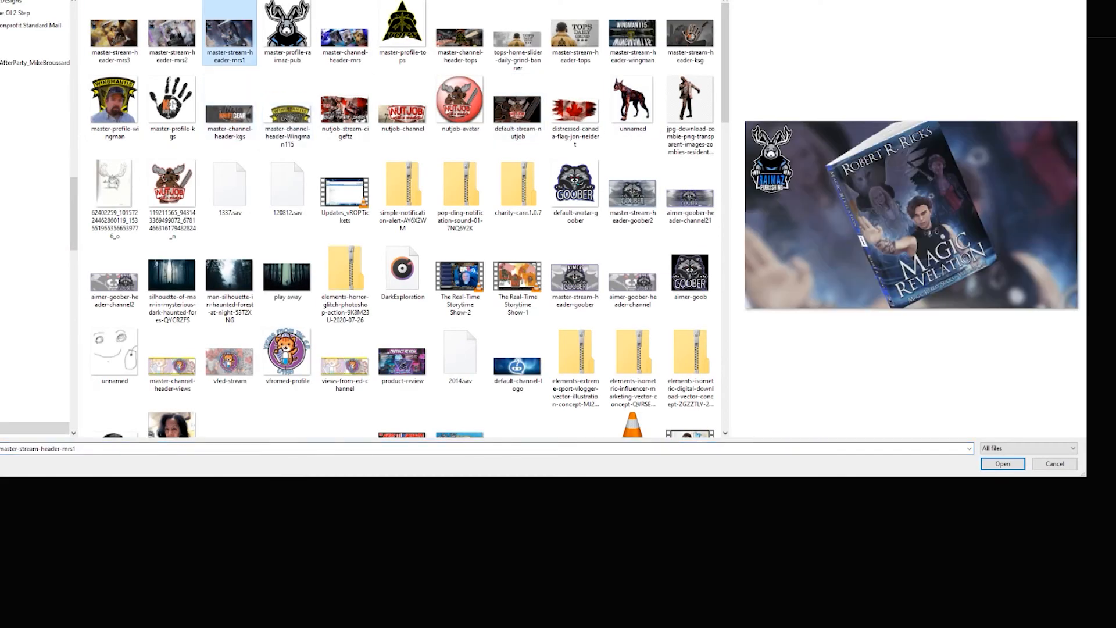
left_click(1003, 464)
Describe it as the first Magic Really Sucks Trilogy book's stream, attach the favorite-character question, and save.
left_click(330, 165)
type("Stream dedicated")
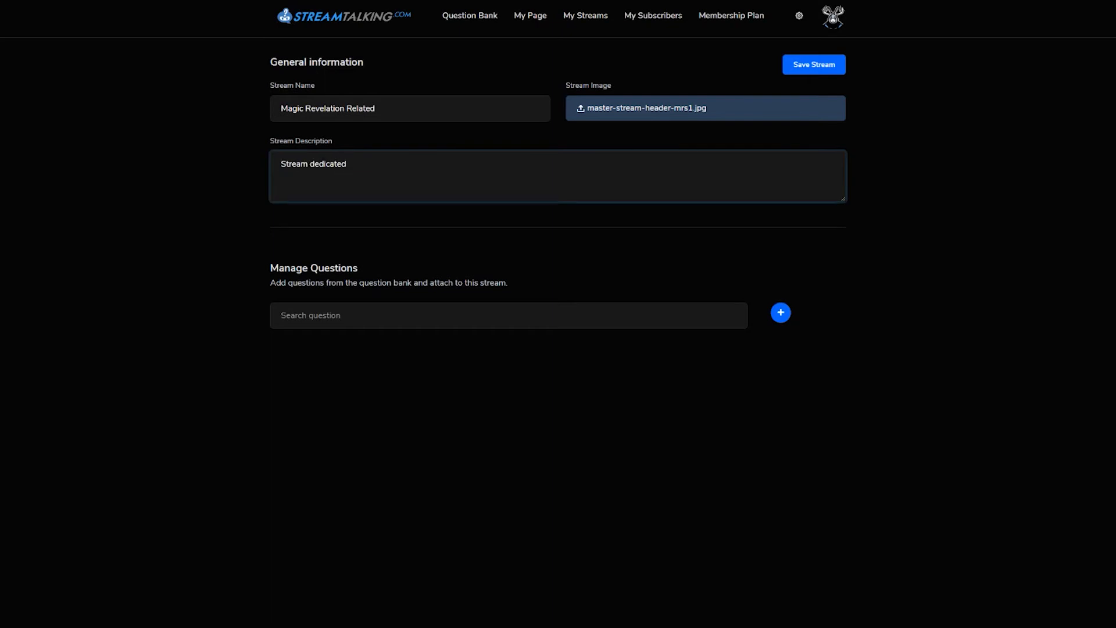
type(" to the first book of the Magic Rea")
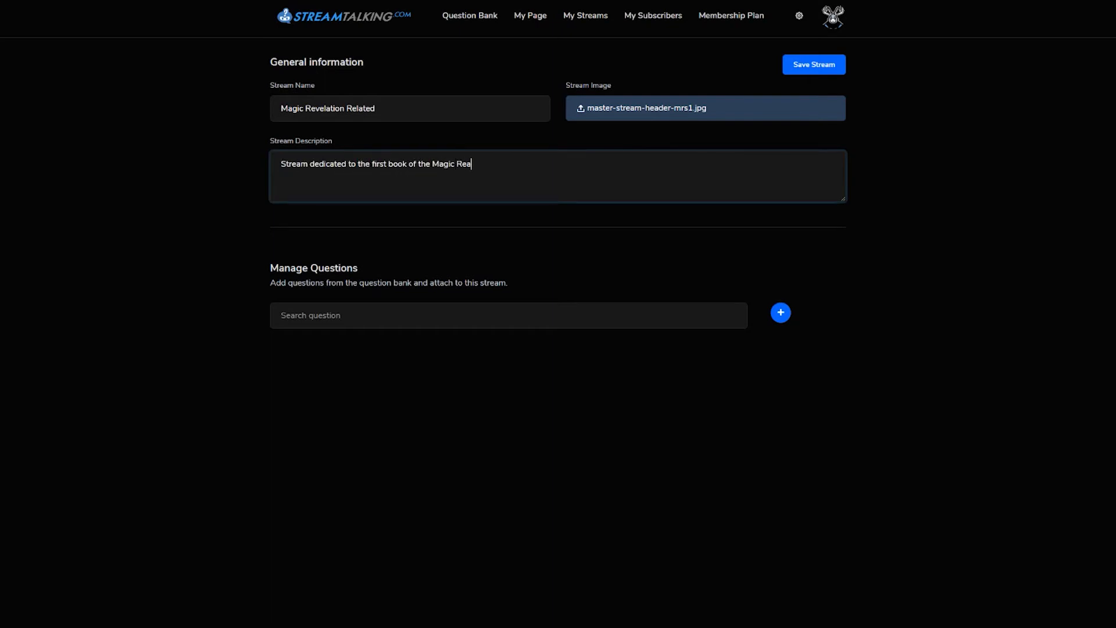
type("lly Sucks Trilogy")
left_click(508, 315)
type("wh")
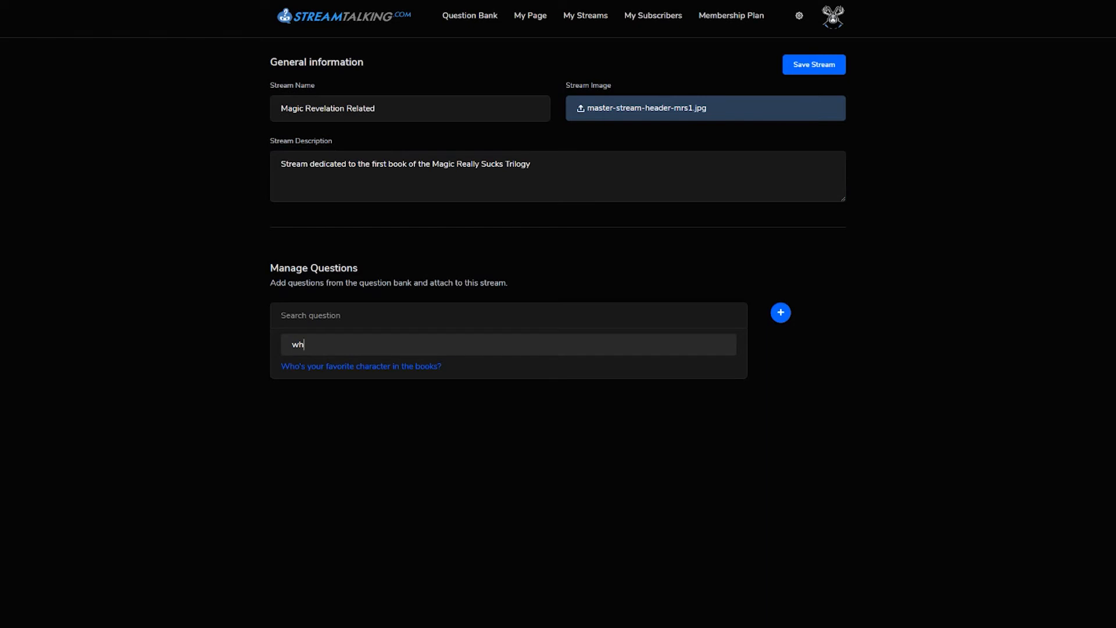
key("Return")
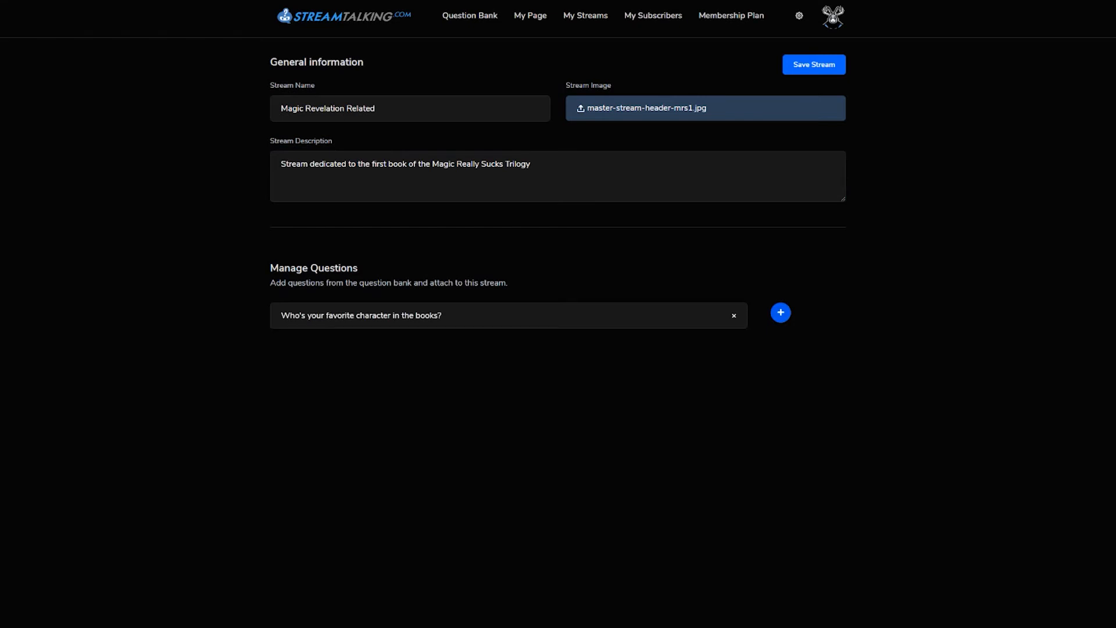
left_click(781, 313)
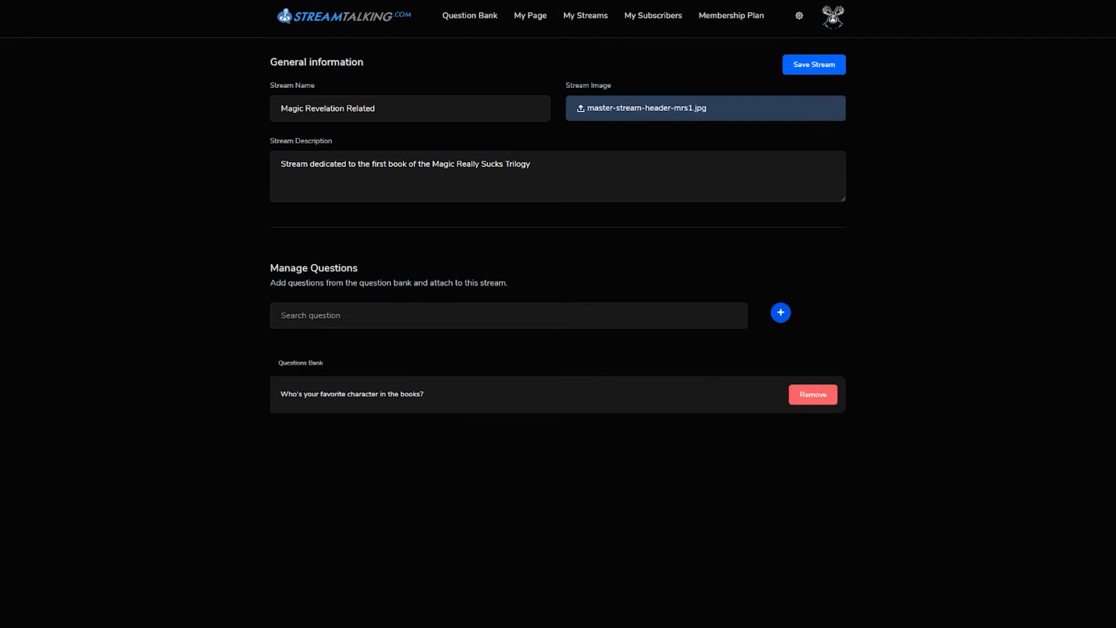
left_click(813, 65)
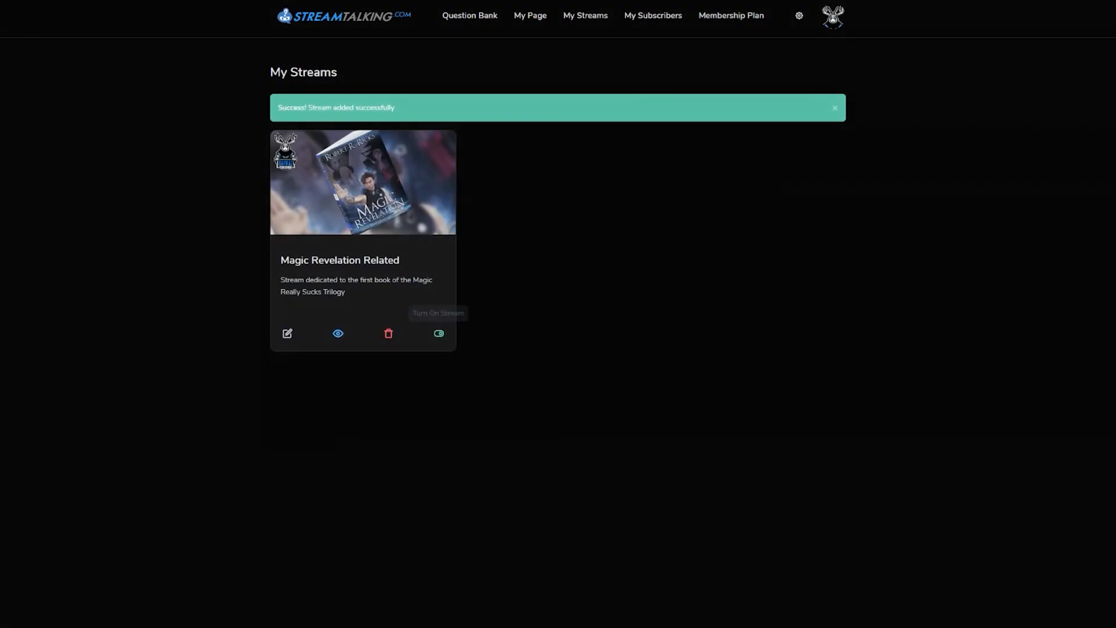
Turn on the Magic Revelation Related stream and publish its favorite-character question.
left_click(439, 333)
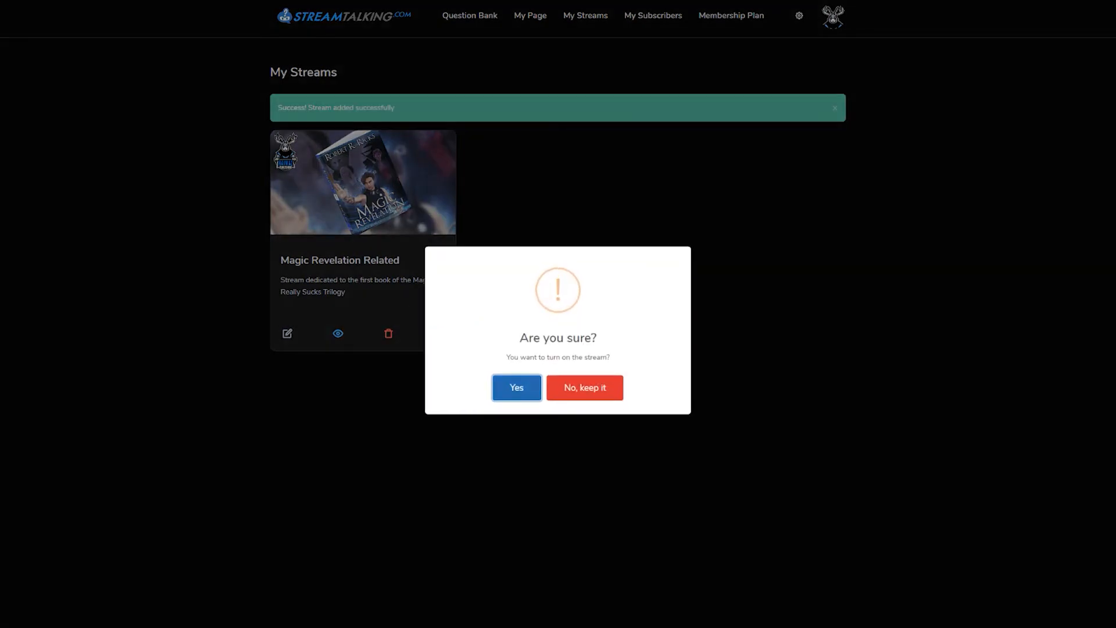
left_click(516, 387)
left_click(338, 333)
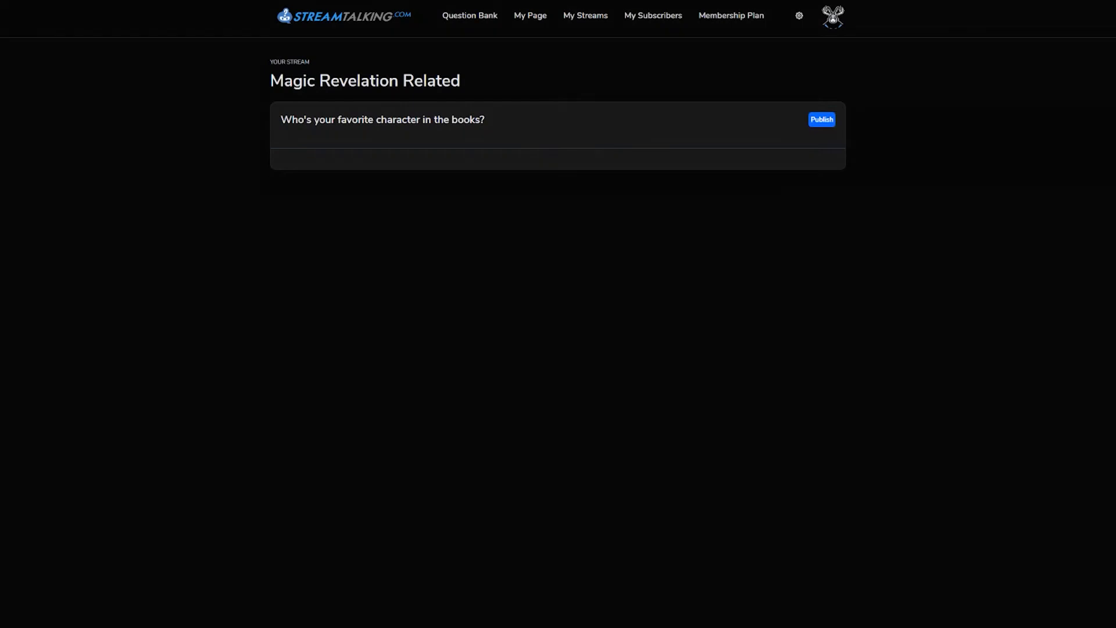
left_click(822, 120)
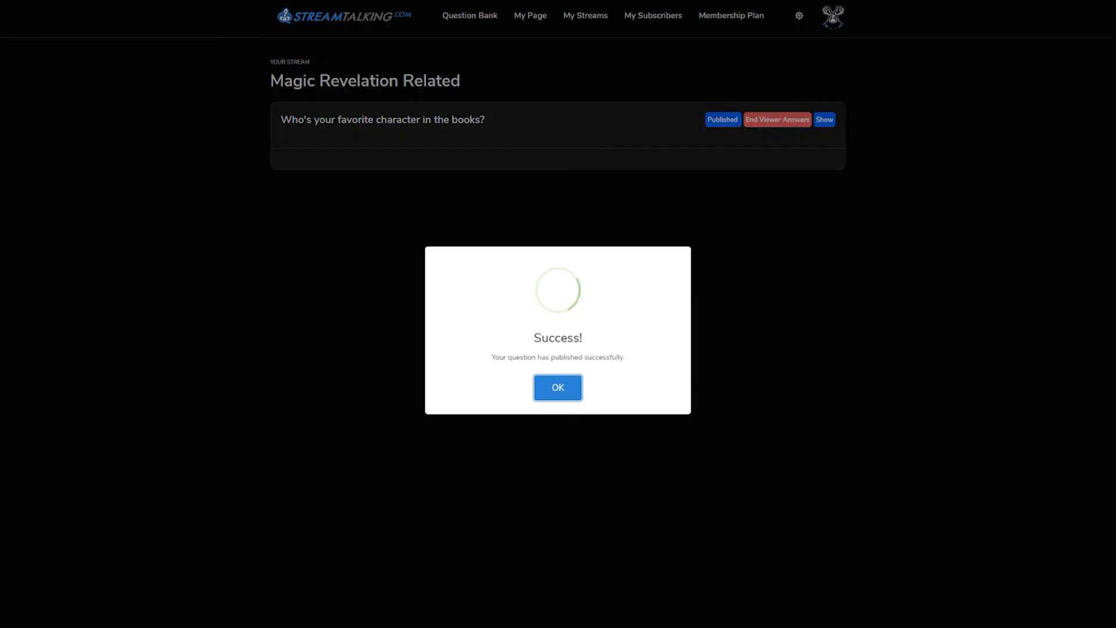
key("Return")
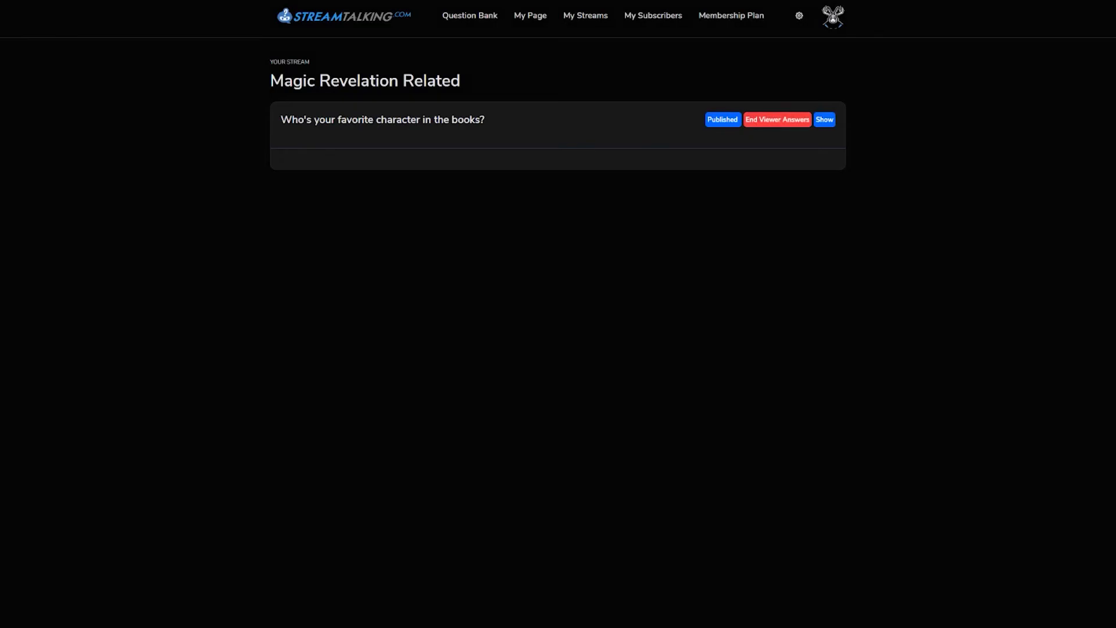
left_click(777, 120)
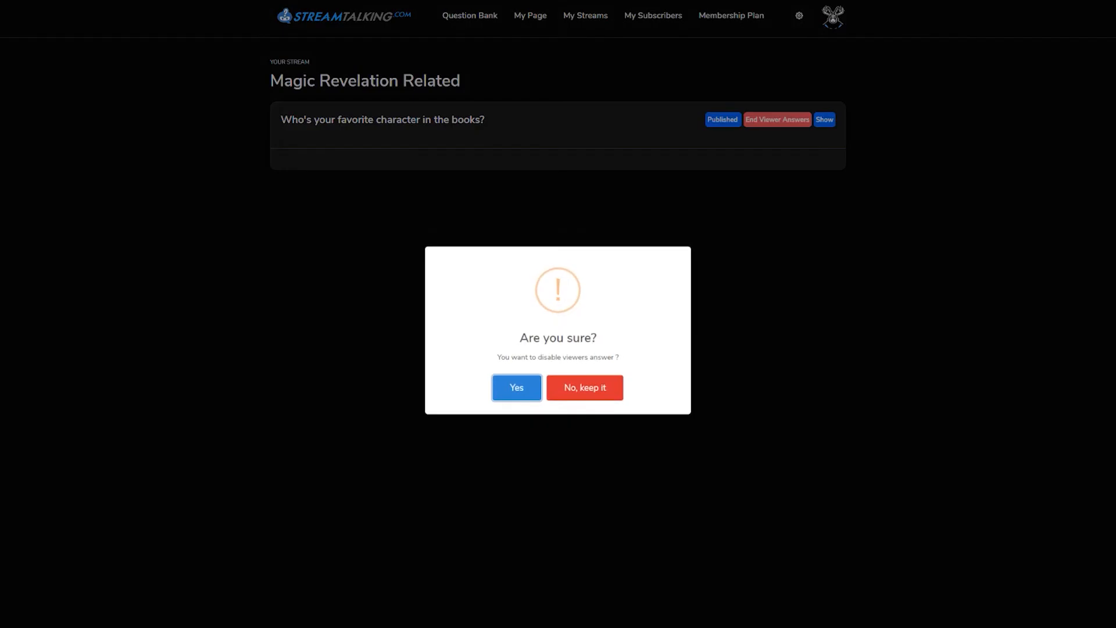
key("Return")
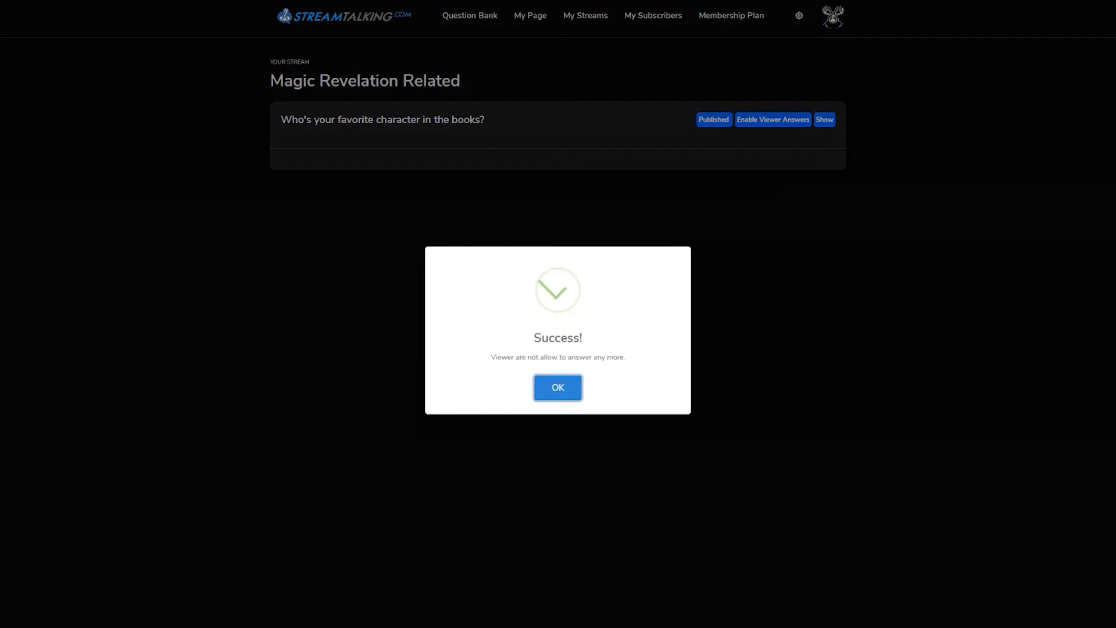
key("Return")
left_click(774, 120)
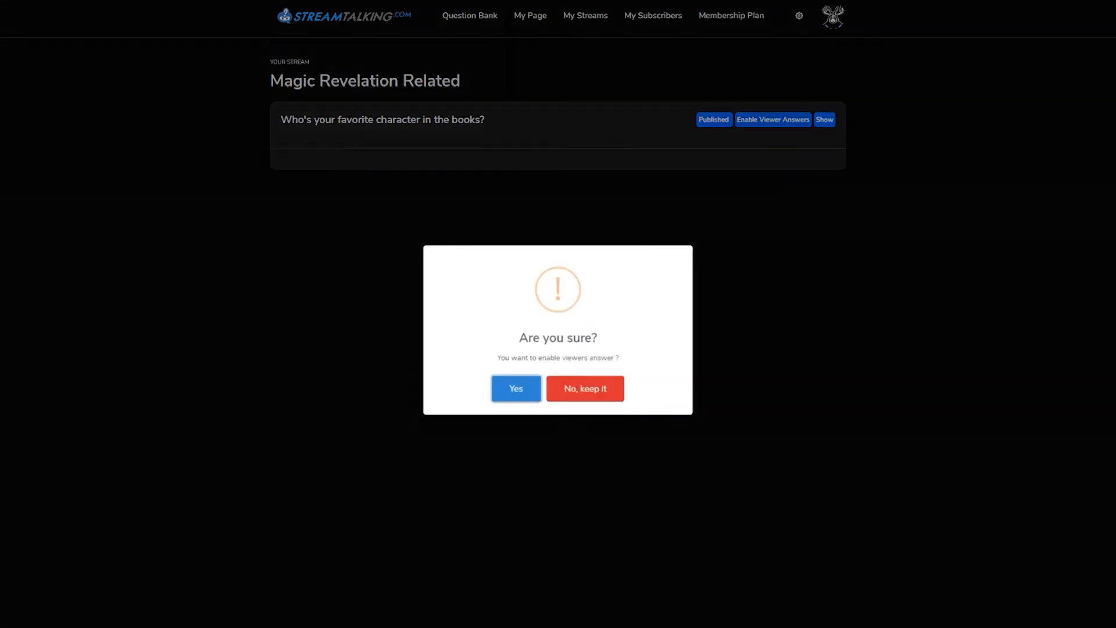
left_click(516, 387)
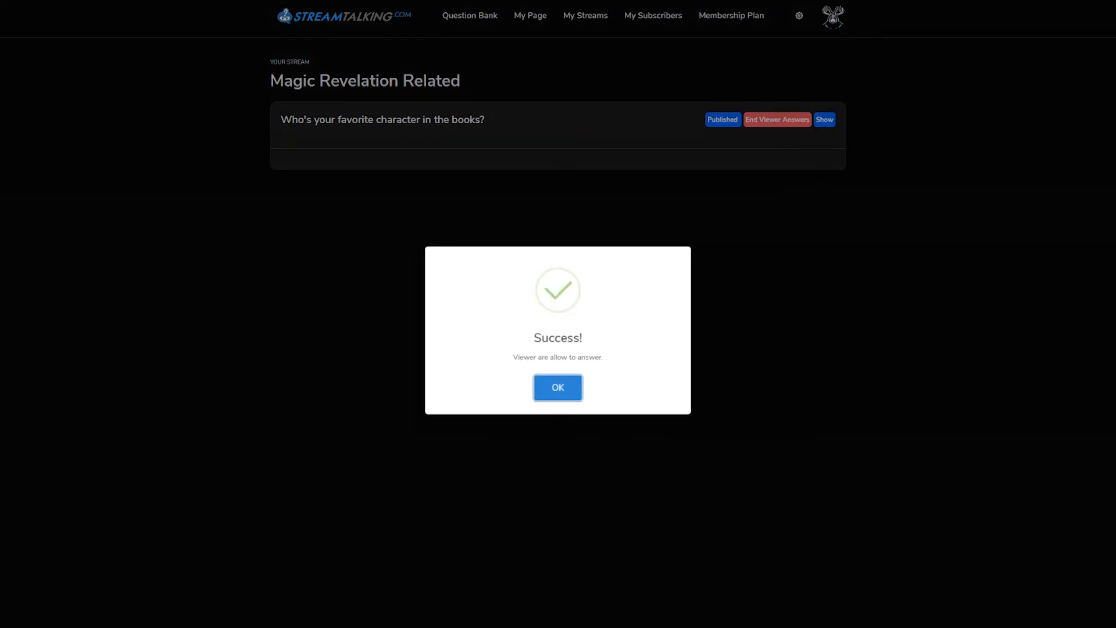
key("Return")
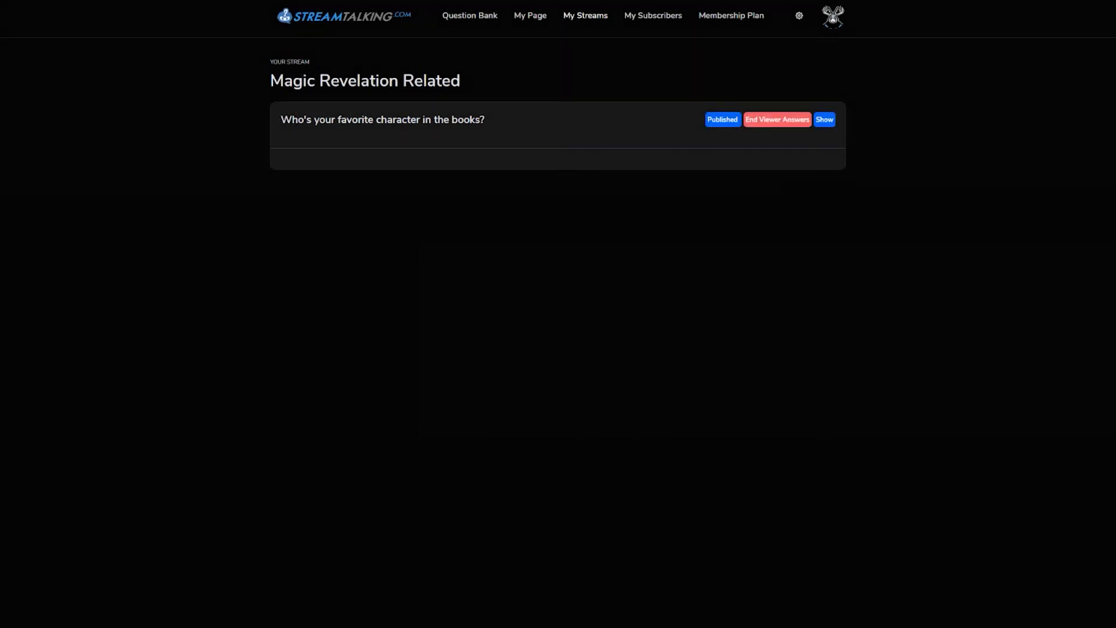
Sign in with the viewer's saved login and open the MagicReallySucks channel from Streamers page 2.
mouse_move(799, 16)
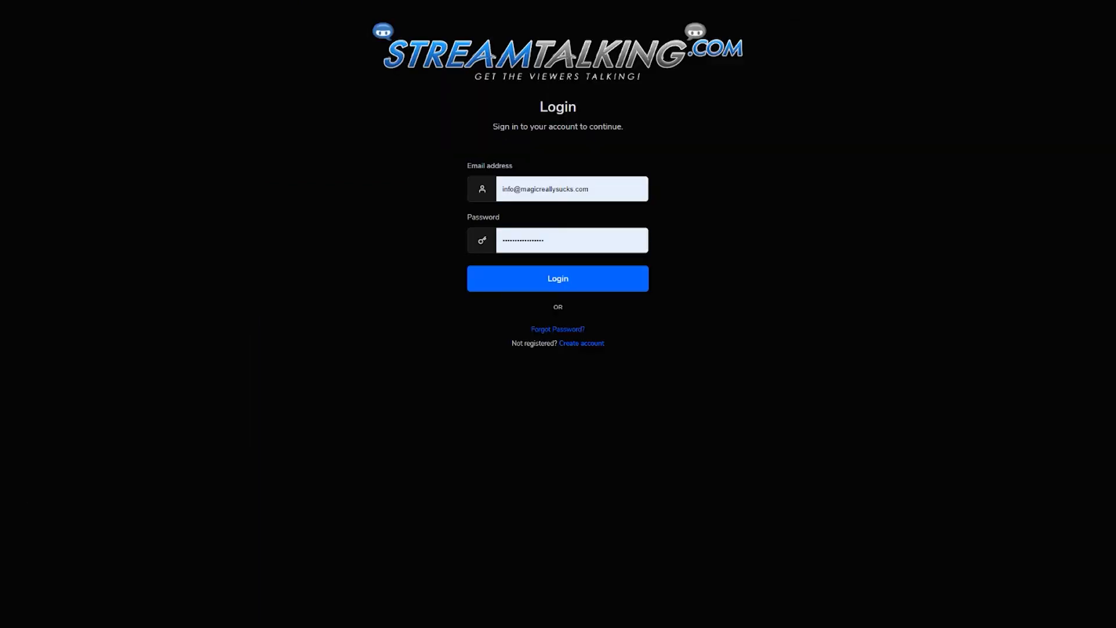
left_click(605, 189)
key("Down")
key("Down")
key("Down")
key("Down")
key("Return")
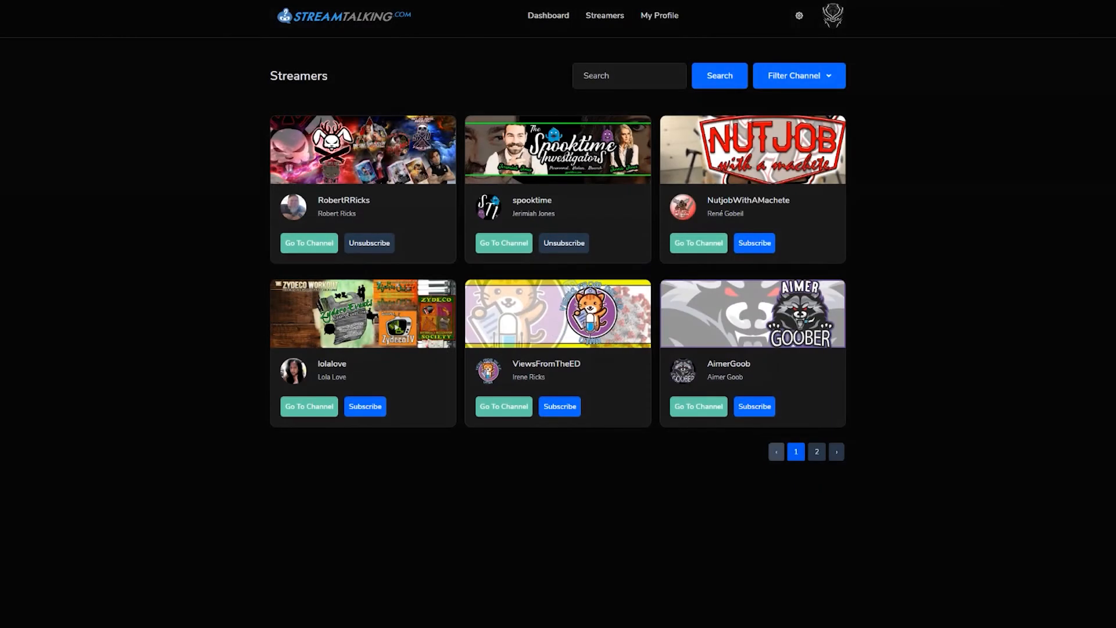
left_click(817, 452)
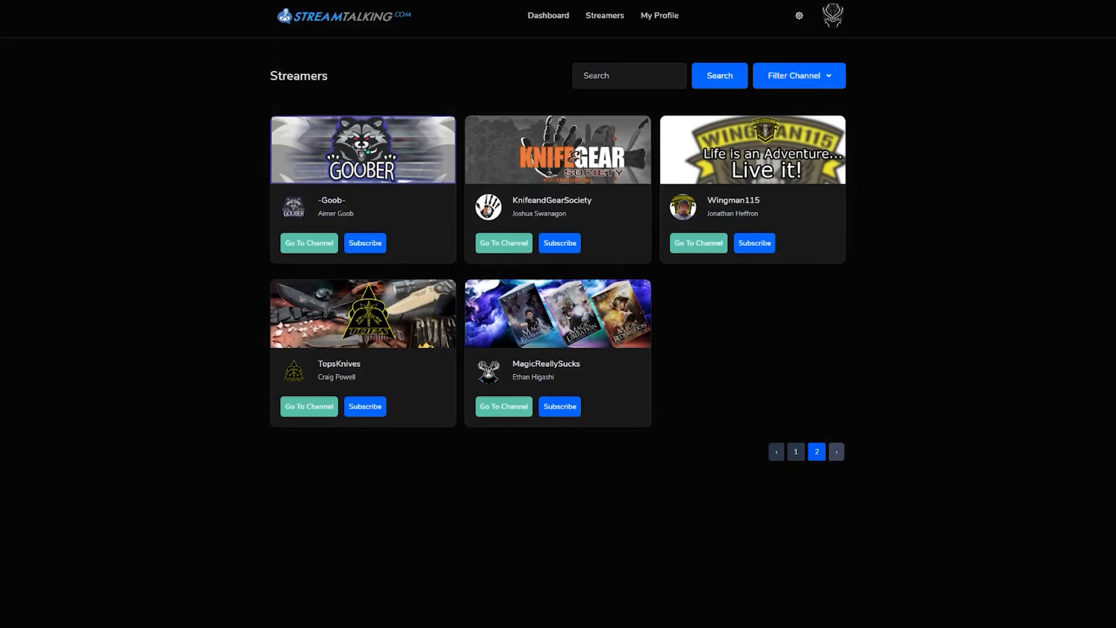
left_click(504, 406)
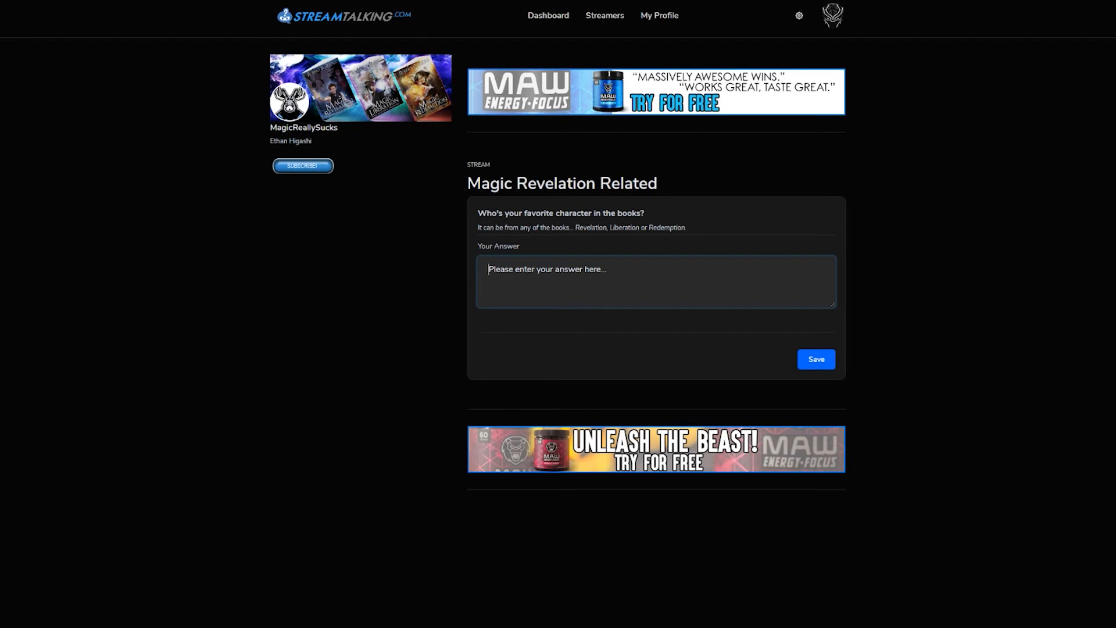
Log out and sign back in as the streamer using the saved login.
left_click(799, 15)
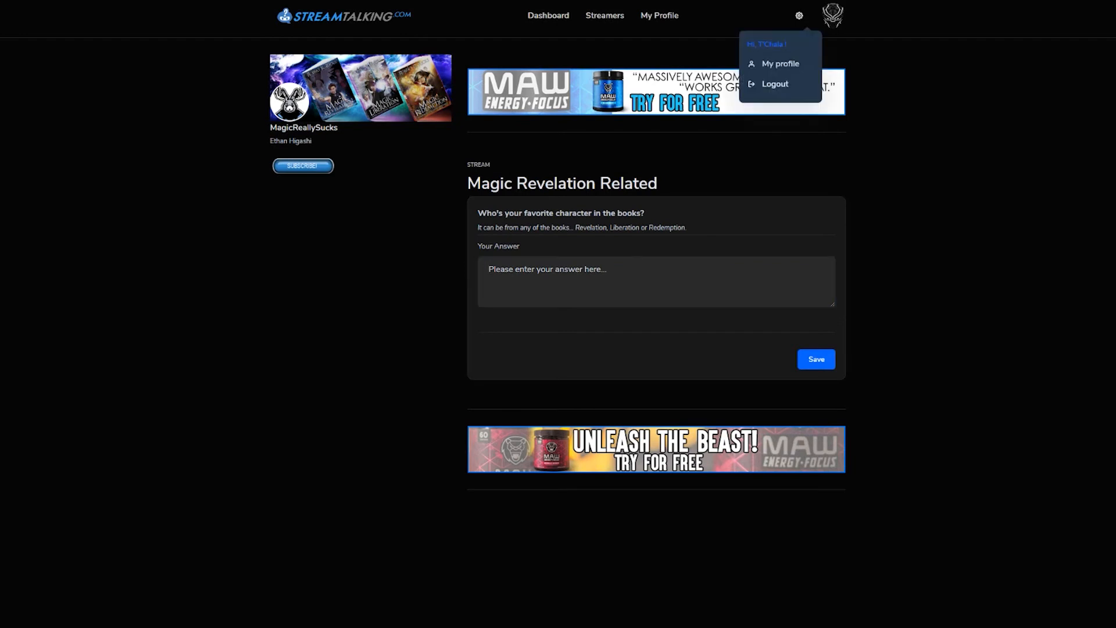
left_click(800, 16)
left_click(775, 16)
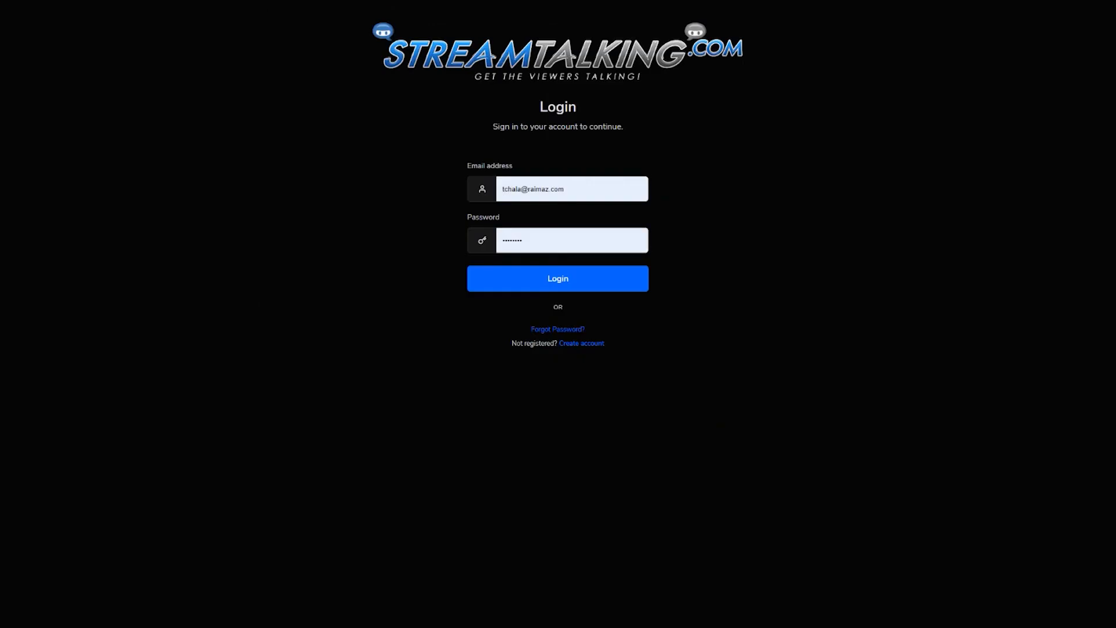
left_click(564, 189)
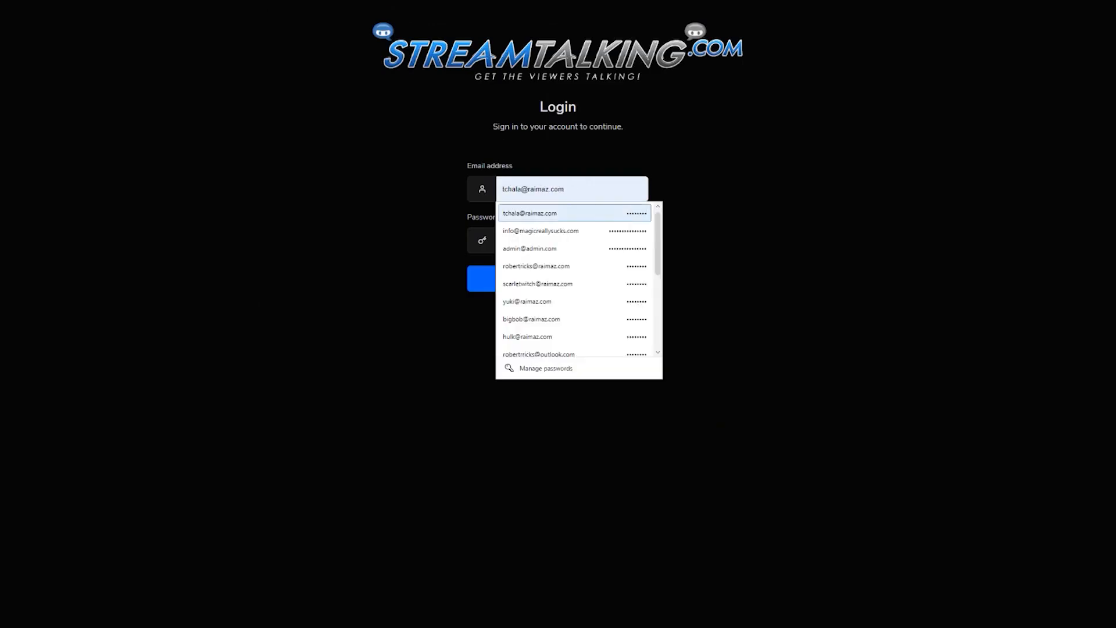
left_click(564, 231)
left_click(559, 279)
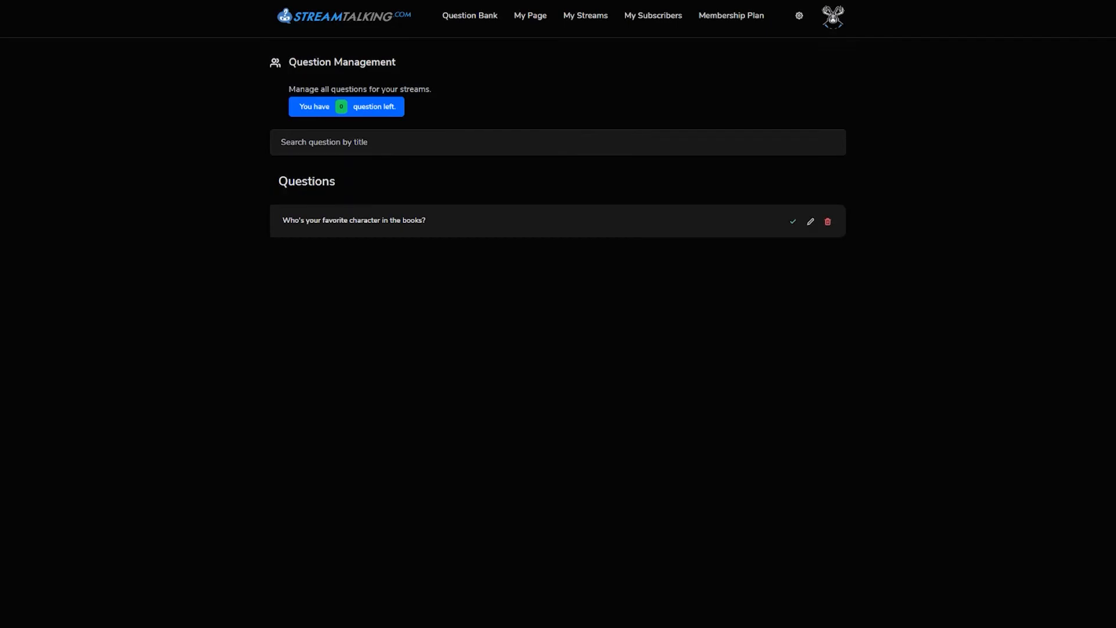
In profile settings, set the channel title to 'Magic Really Sucks Trilogy'.
left_click(800, 16)
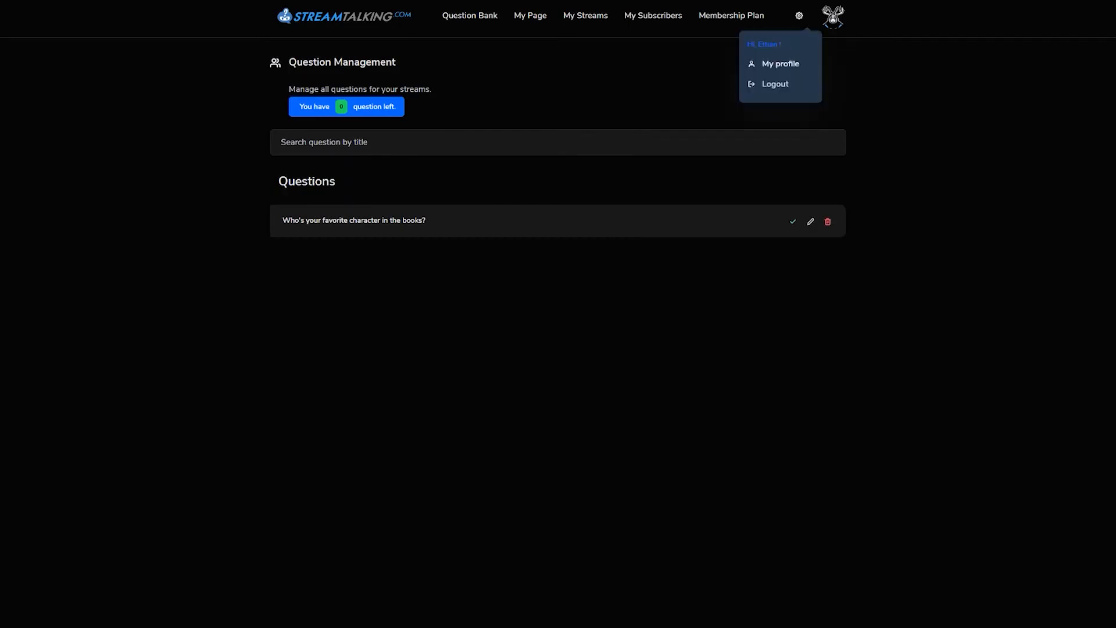
left_click(780, 64)
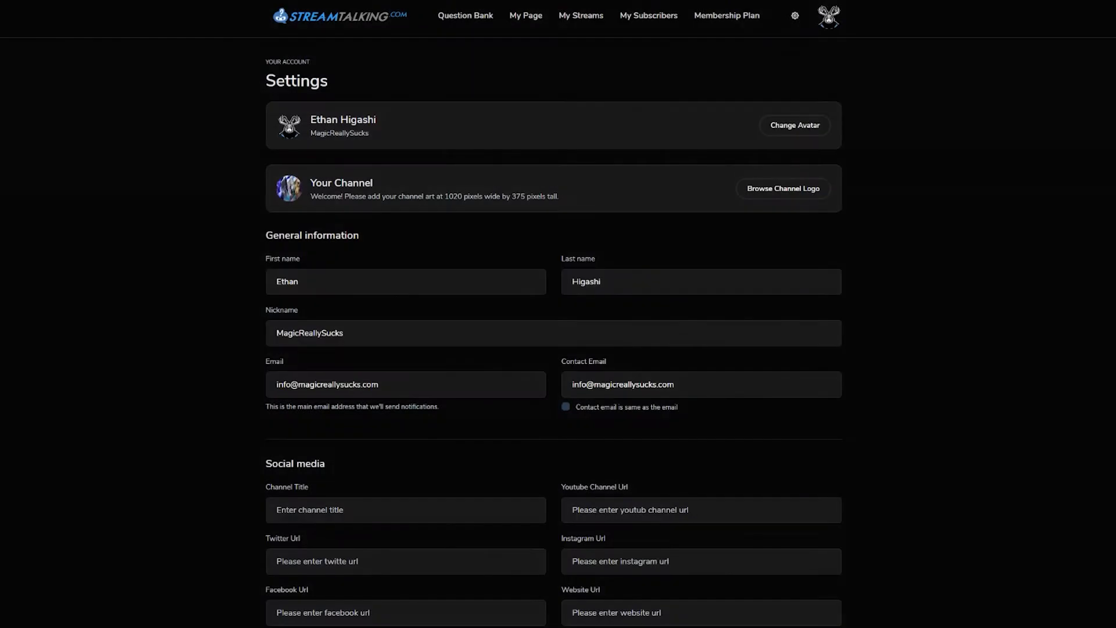
scroll(553, 349, "down", 3)
left_click(406, 308)
type("Magic Really Sucks")
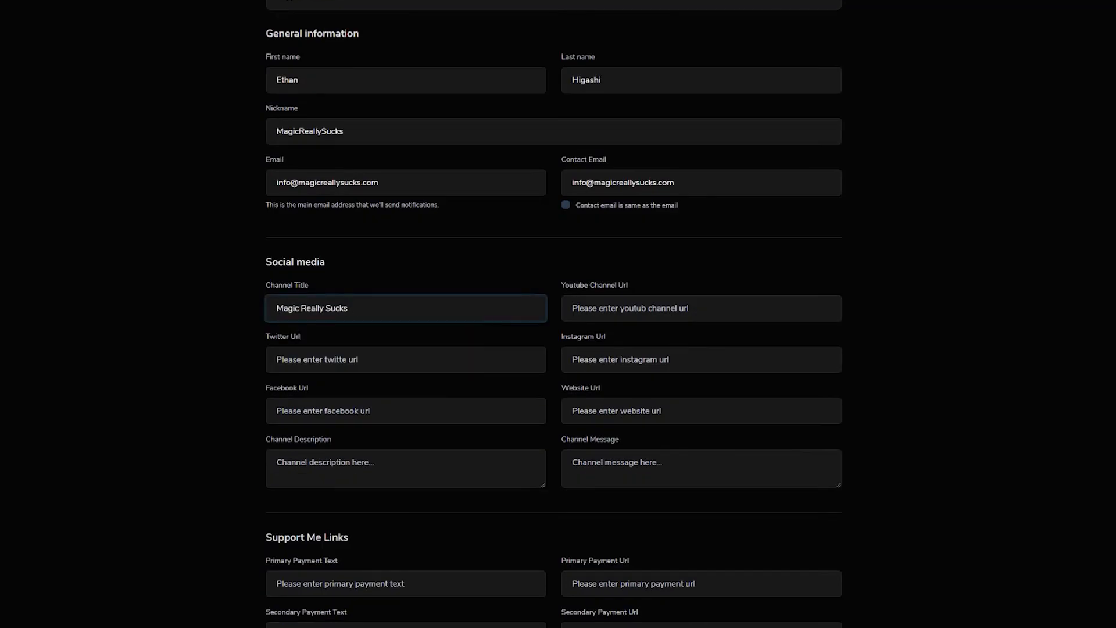
type(" Trilogy")
Fill the YouTube, Twitter, Instagram and Facebook URLs from their suggested entries.
left_click(701, 308)
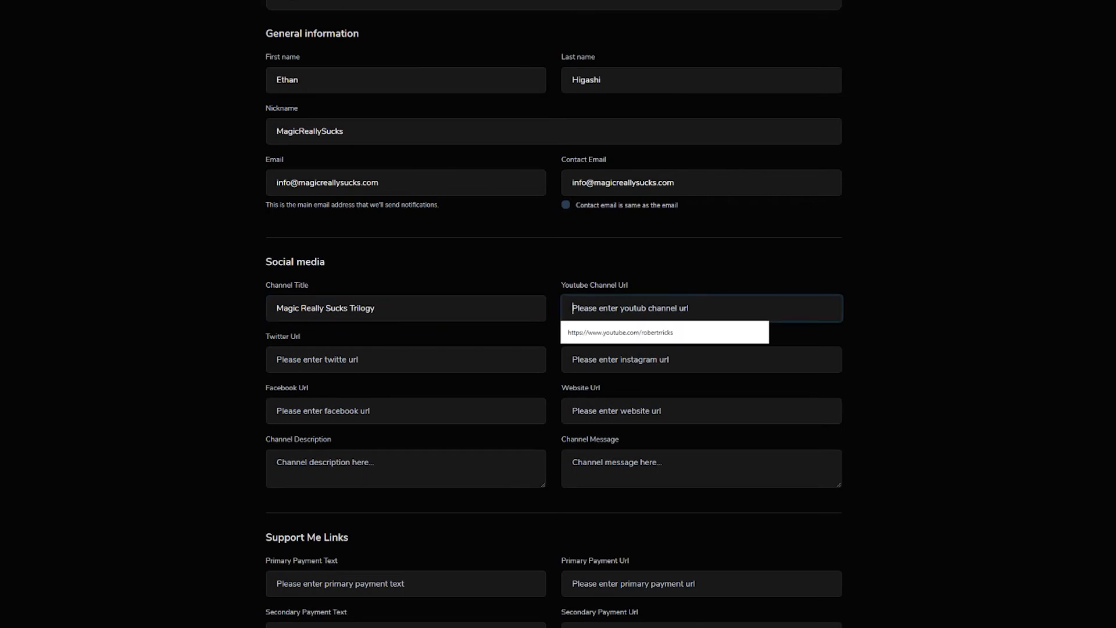
key("Down")
key("Return")
key("Tab")
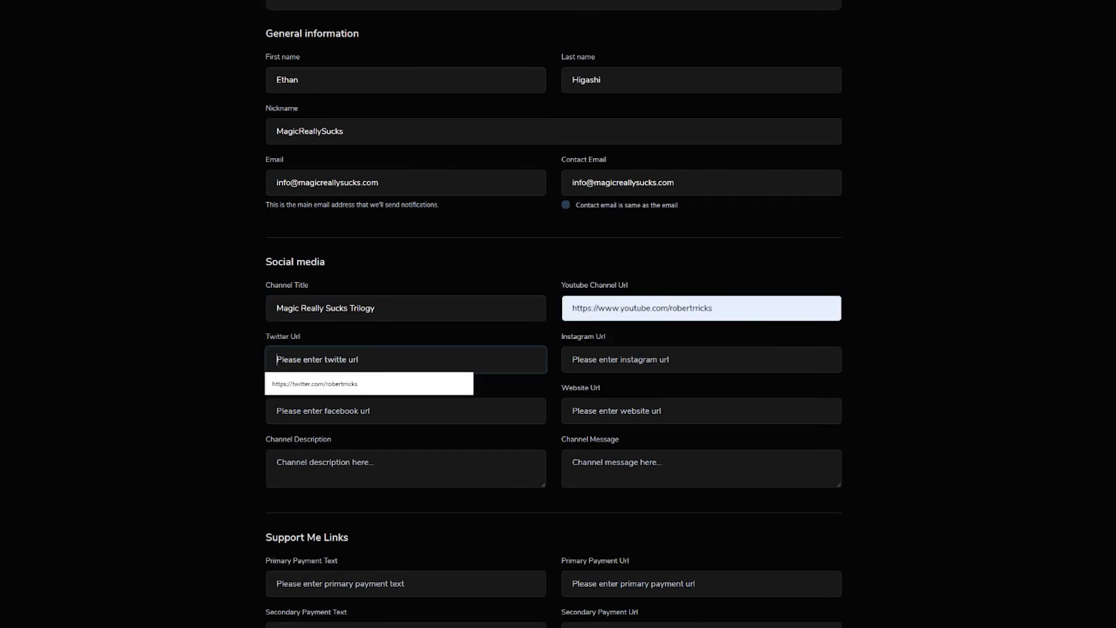
key("Down")
key("Return")
key("Tab")
key("Down")
key("Return")
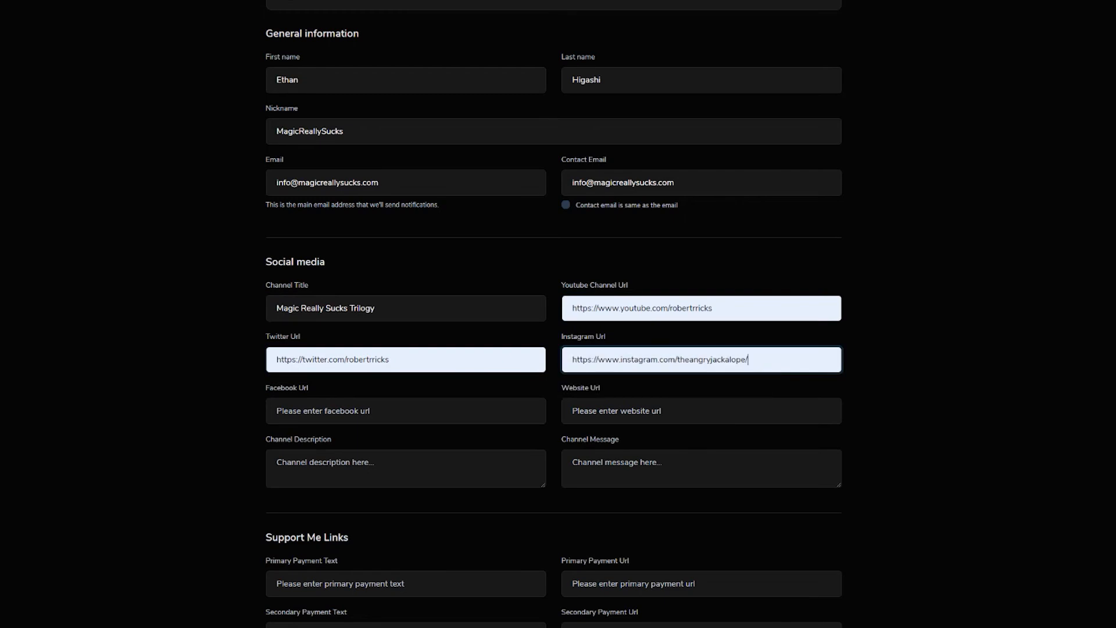
key("Tab")
key("Down")
key("Return")
key("Tab")
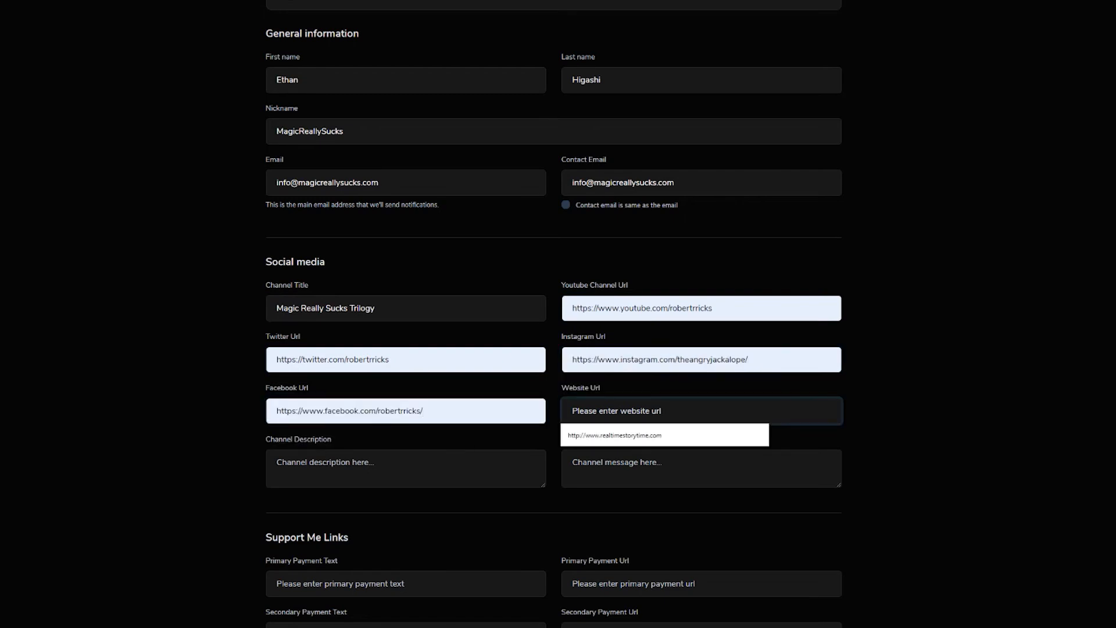
type("http://www.magicreallysucks.com")
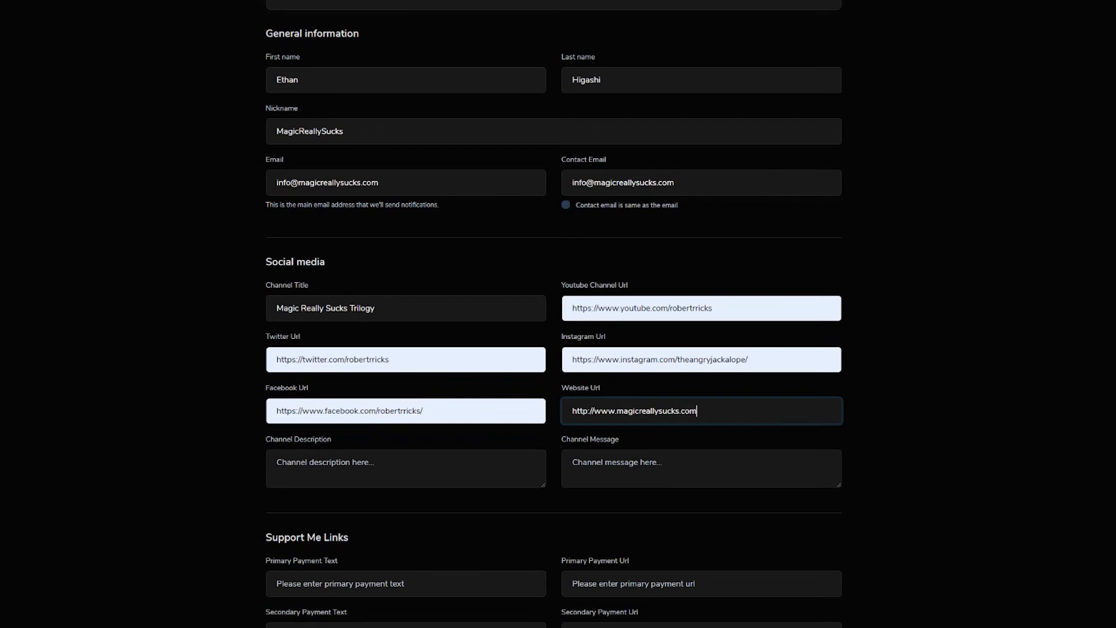
key("Tab")
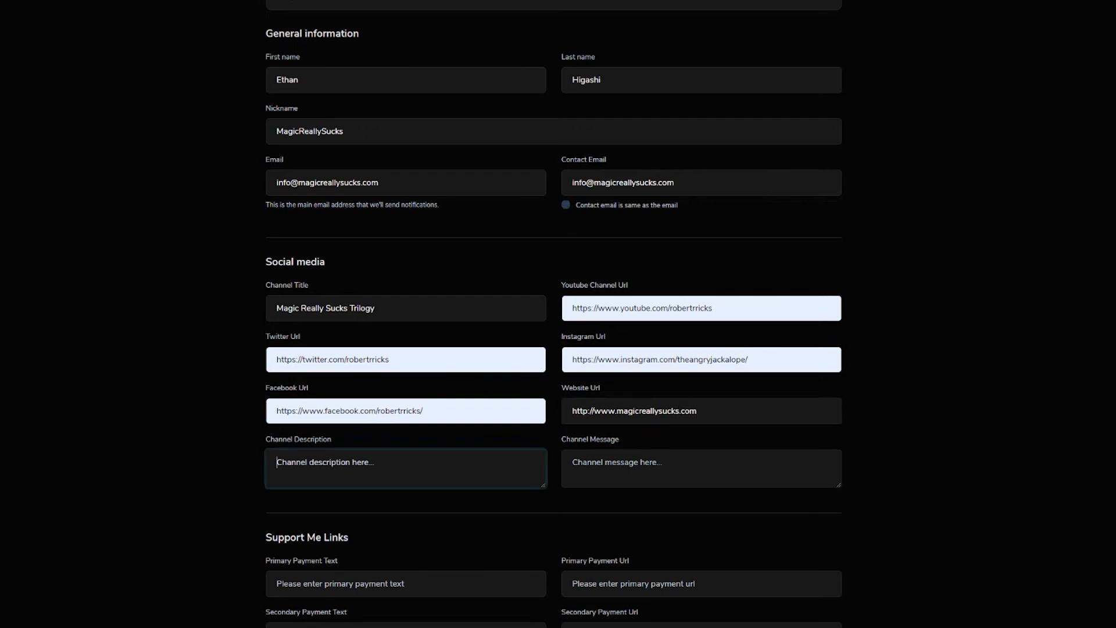
type("The Channel dedicated to the Magic Really Sucks Trilogy by Robert R. Ricks")
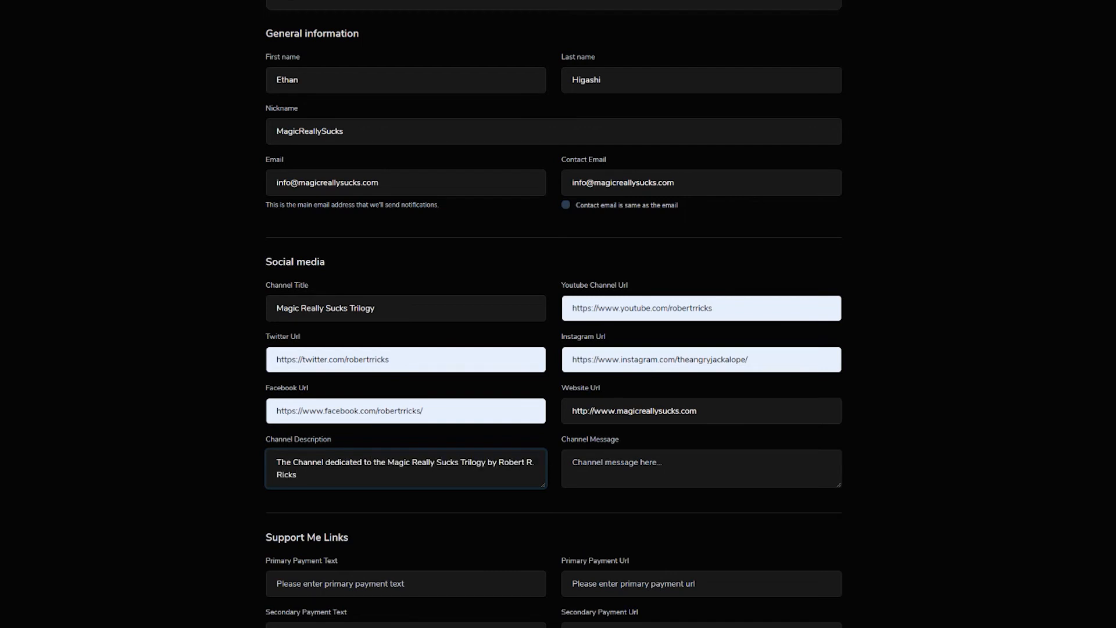
scroll(554, 314, "down", 15)
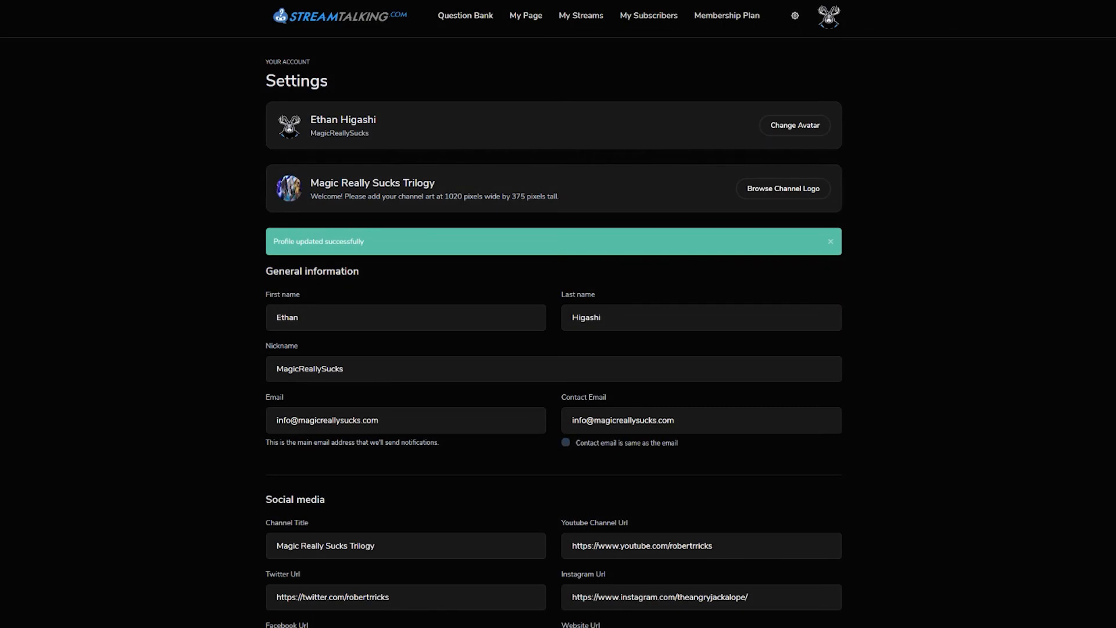
Log out and sign in as the admin using the saved login.
left_click(796, 16)
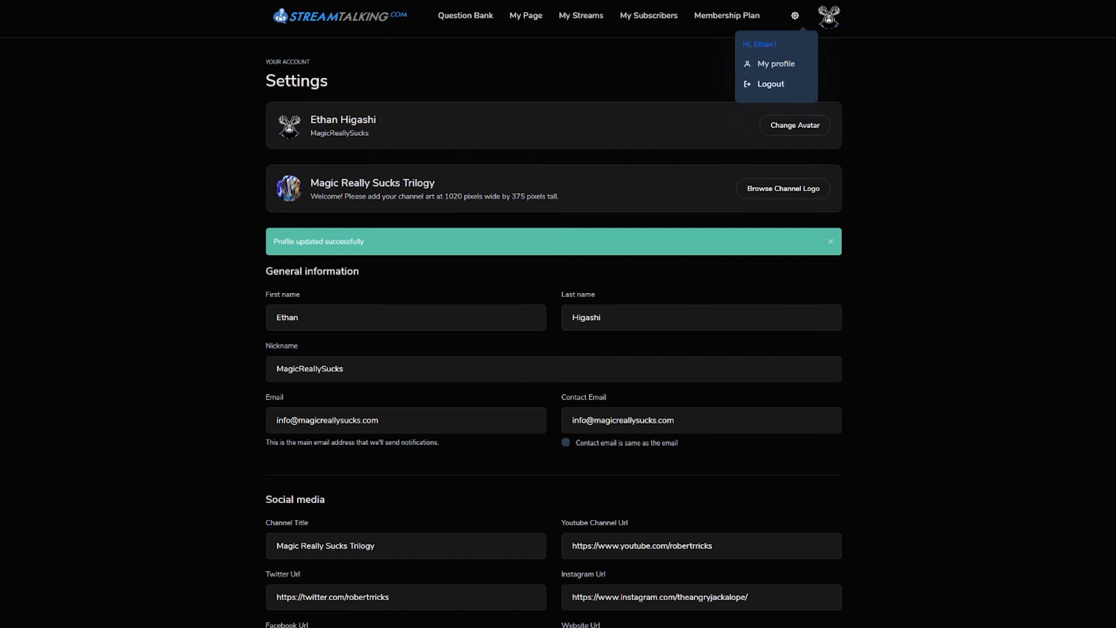
left_click(771, 84)
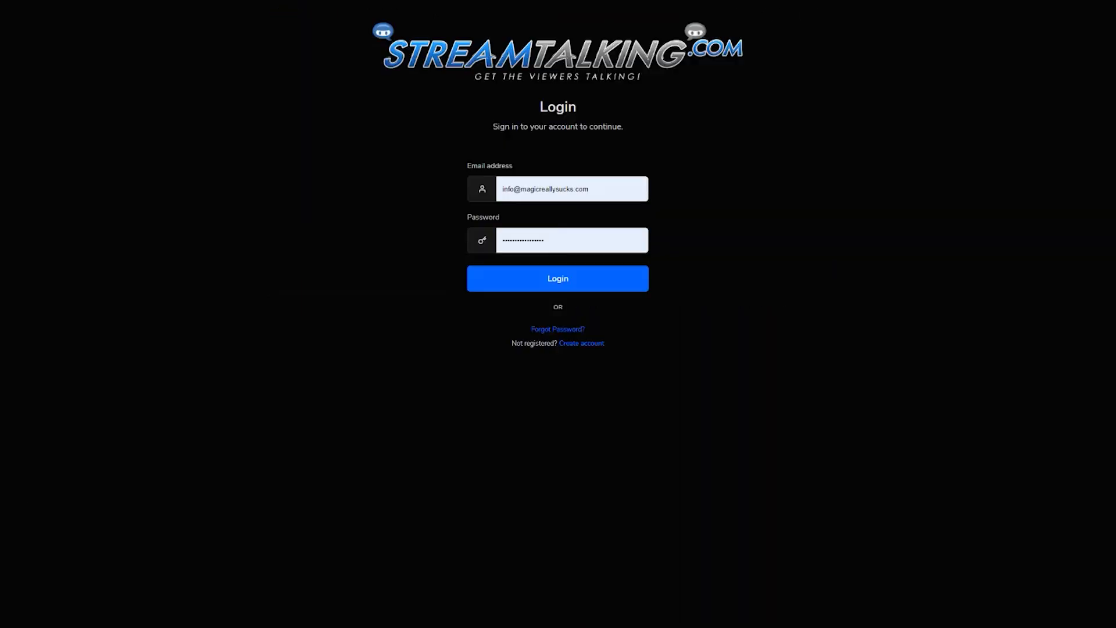
left_click(604, 189)
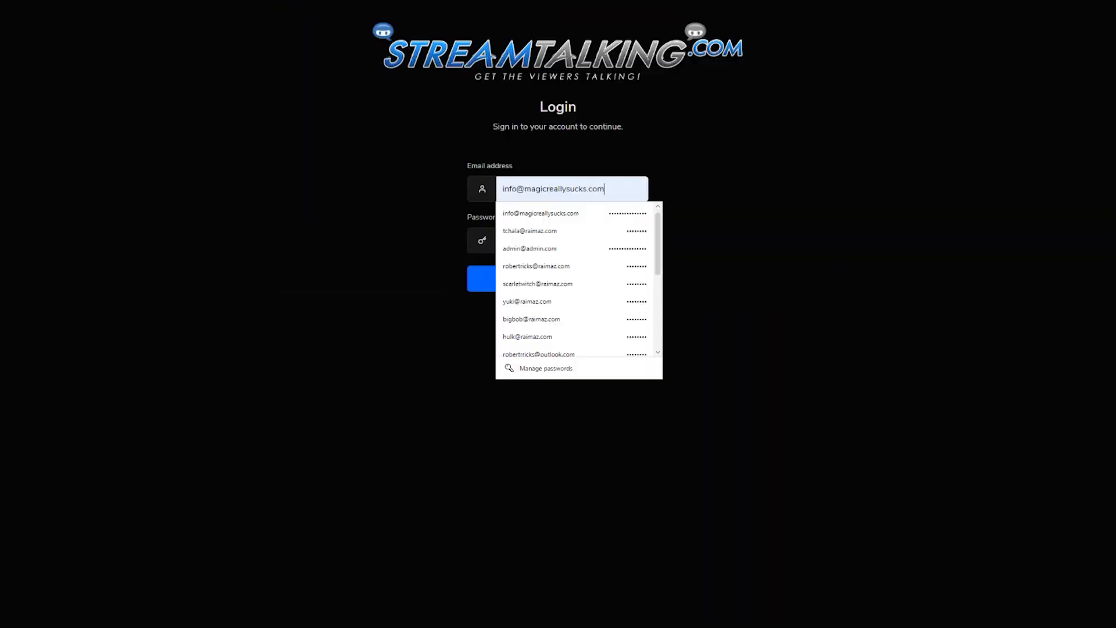
key("Down")
key("Down")
key("Down")
key("Return")
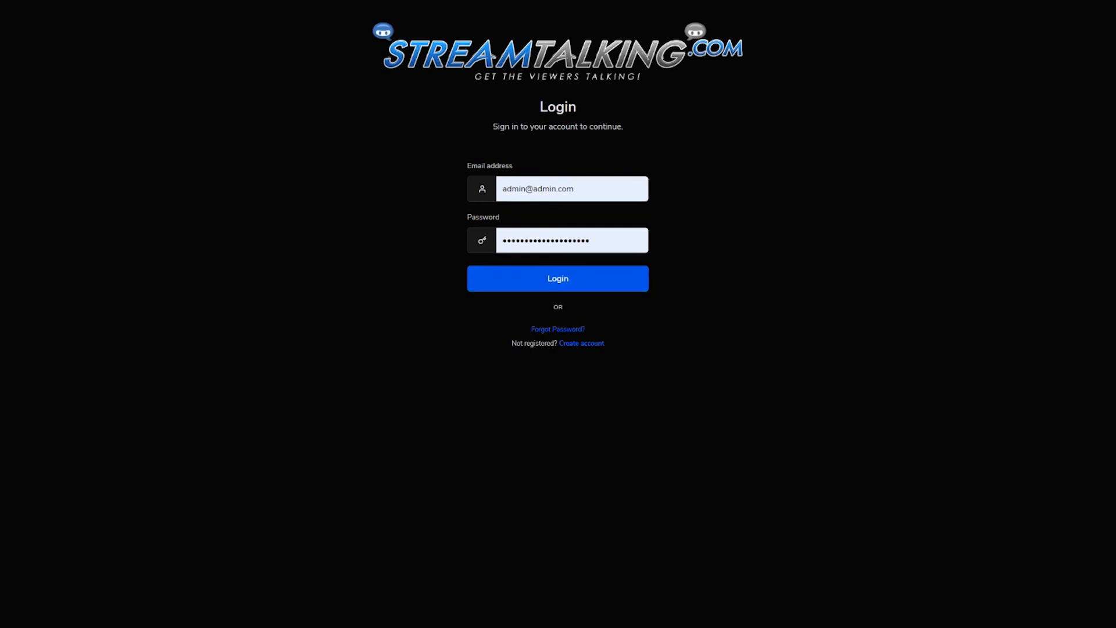
key("Return")
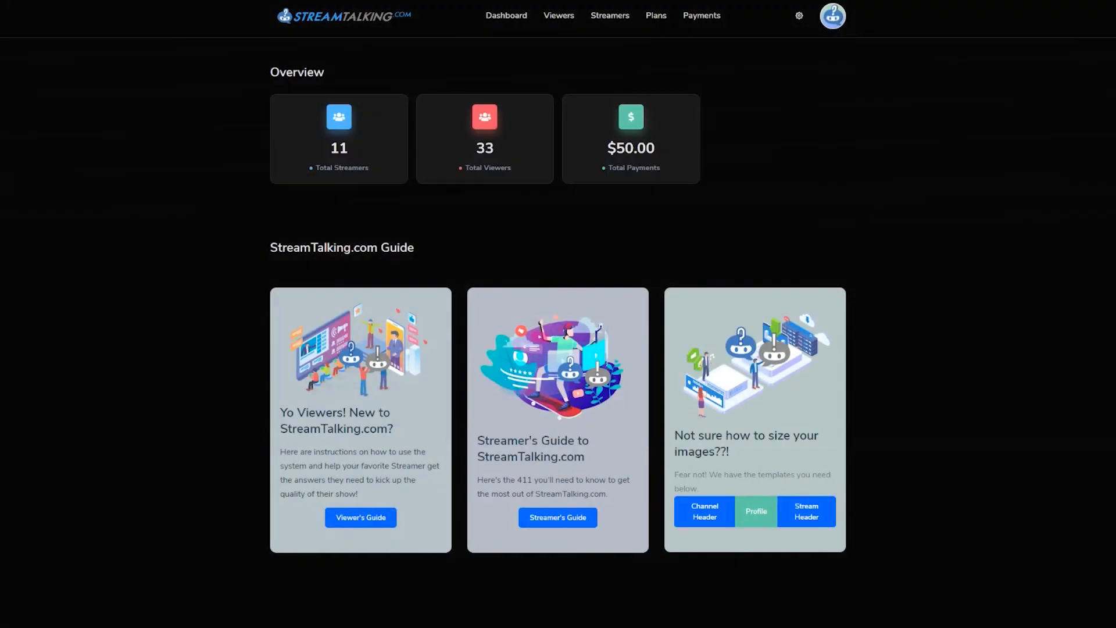
In the admin Streamers list, gift a question to the trilogy streamer and confirm.
left_click(610, 15)
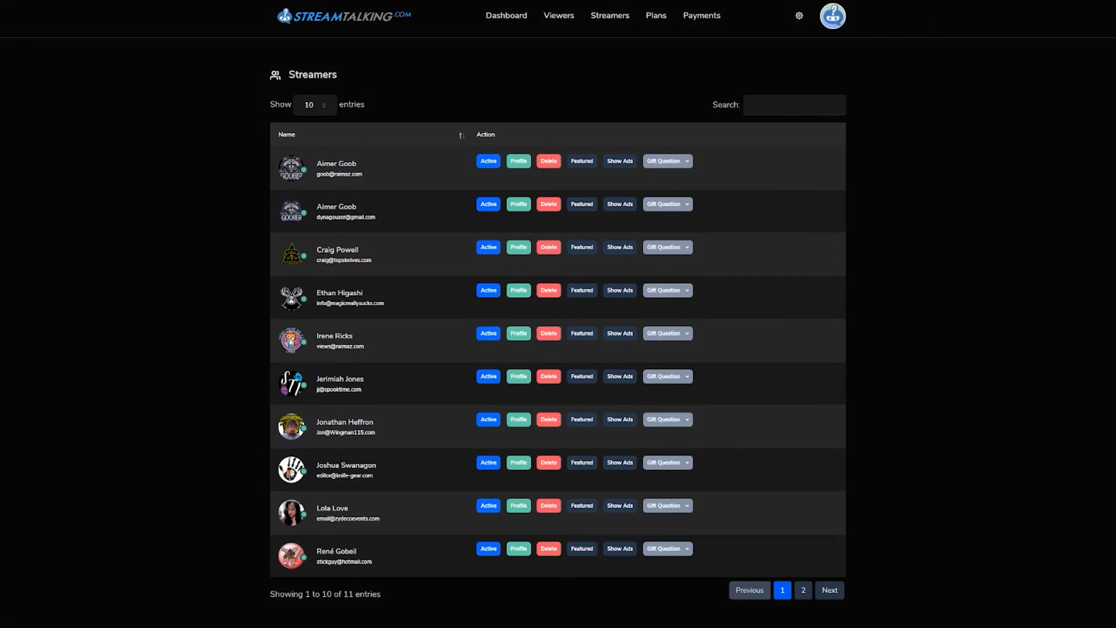
left_click(803, 590)
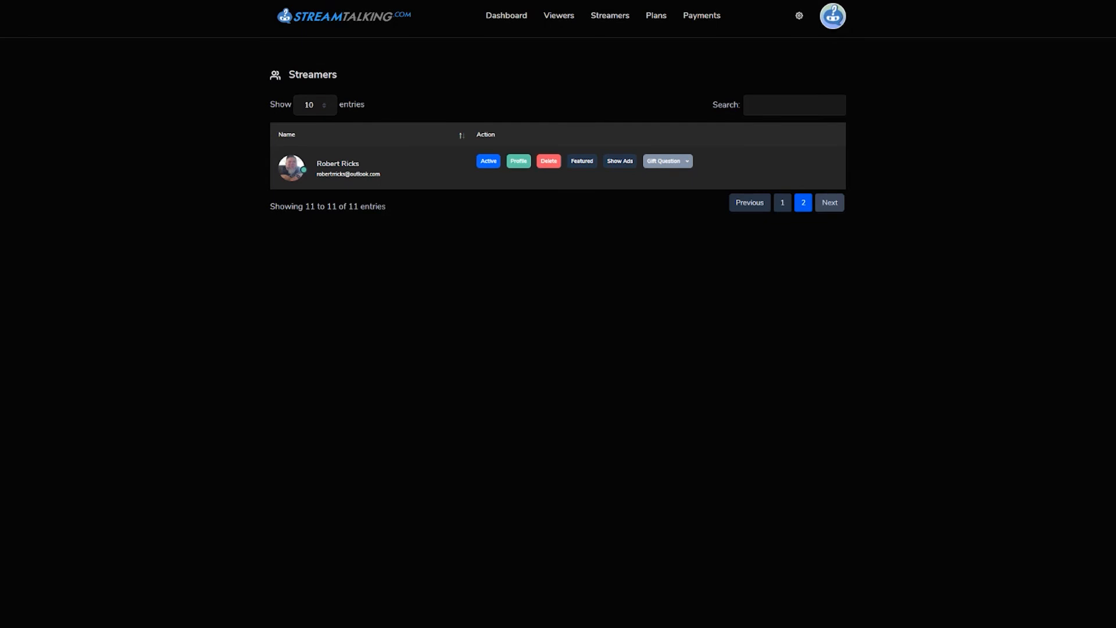
left_click(783, 202)
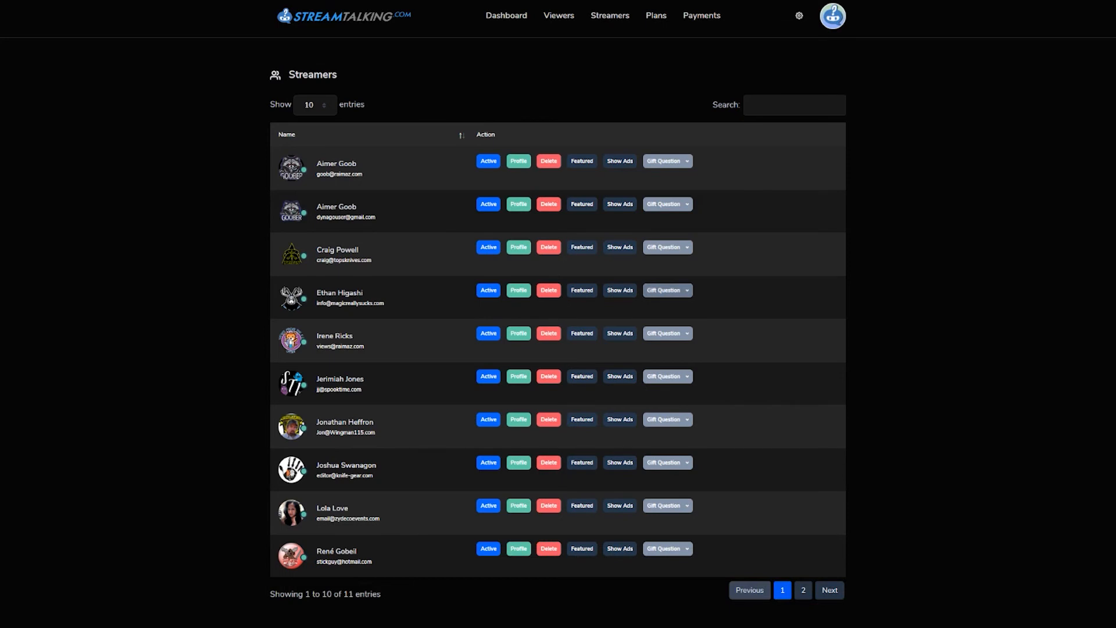
left_click(668, 291)
left_click(655, 357)
left_click(517, 387)
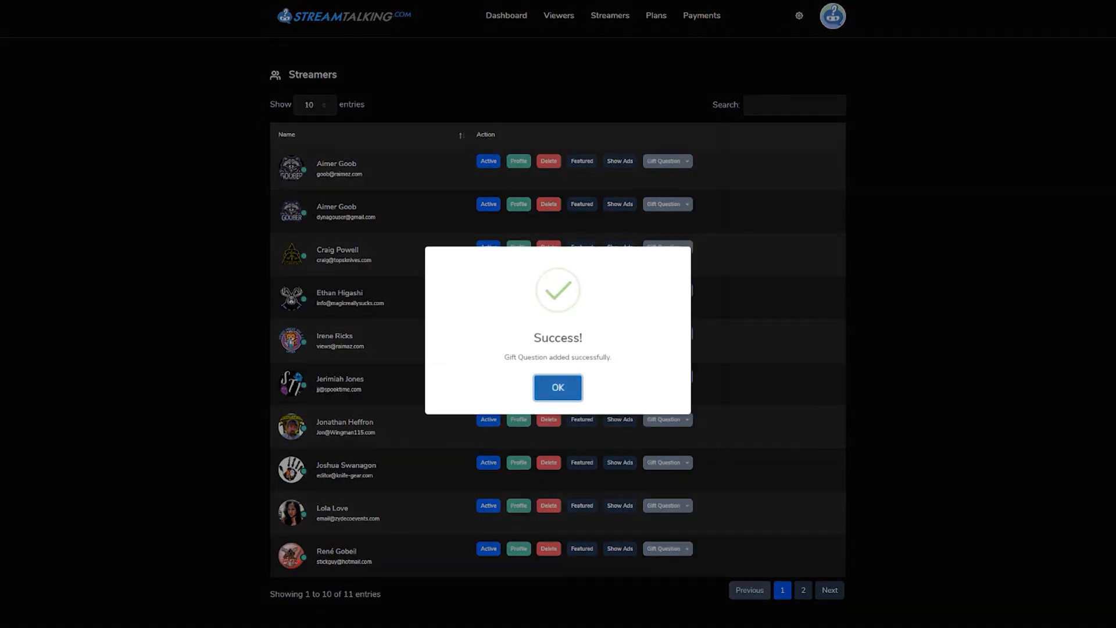
left_click(557, 388)
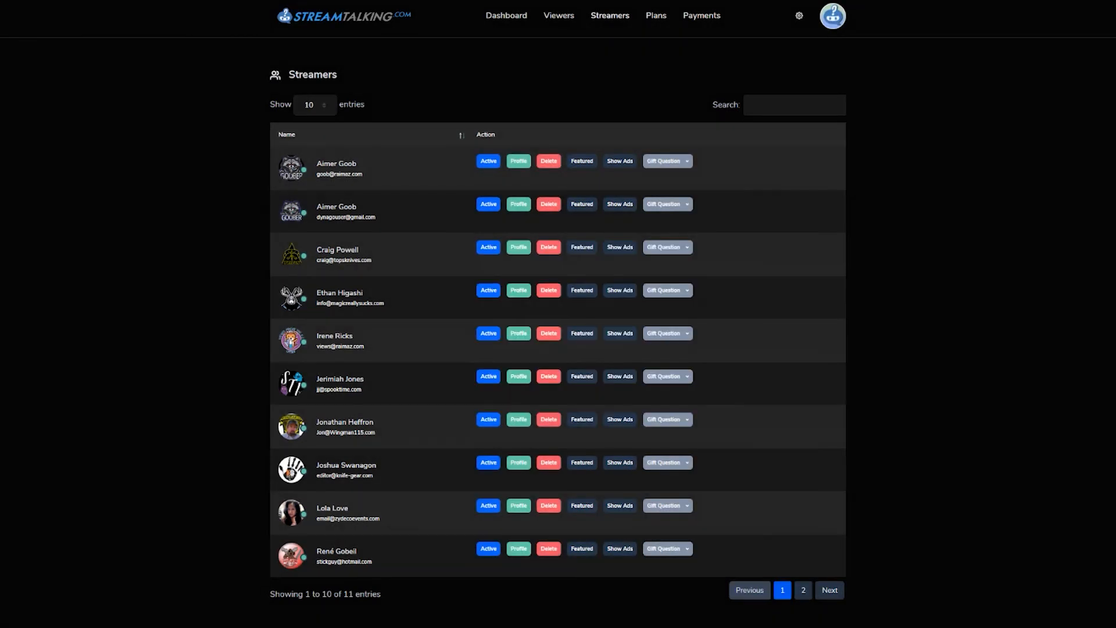
left_click(832, 16)
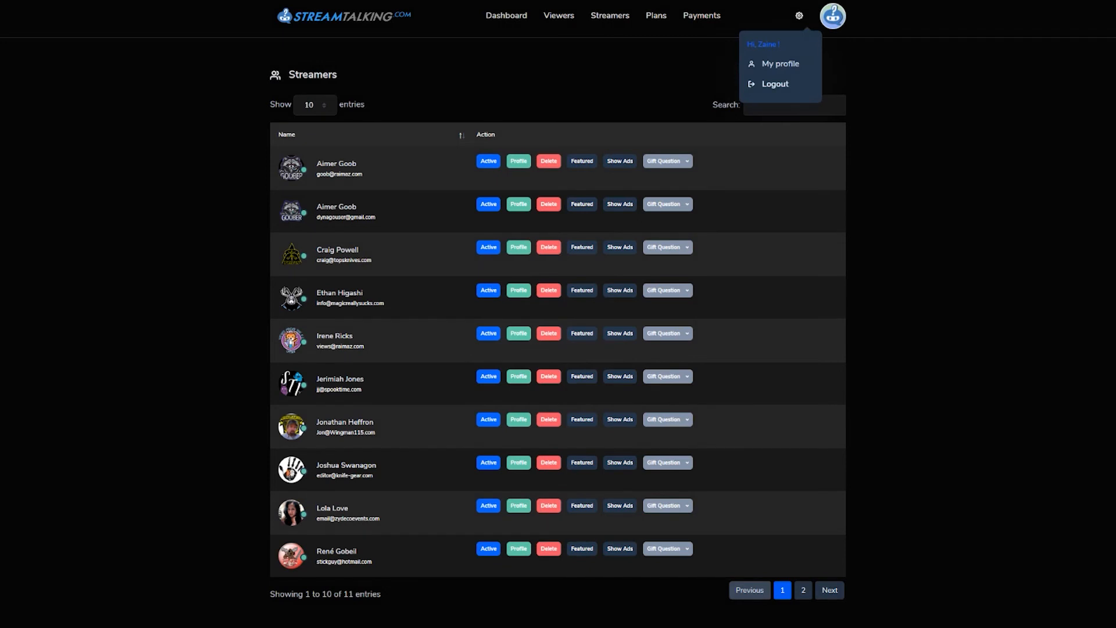
Log out of the admin account and sign back in with the streamer's saved login.
left_click(773, 82)
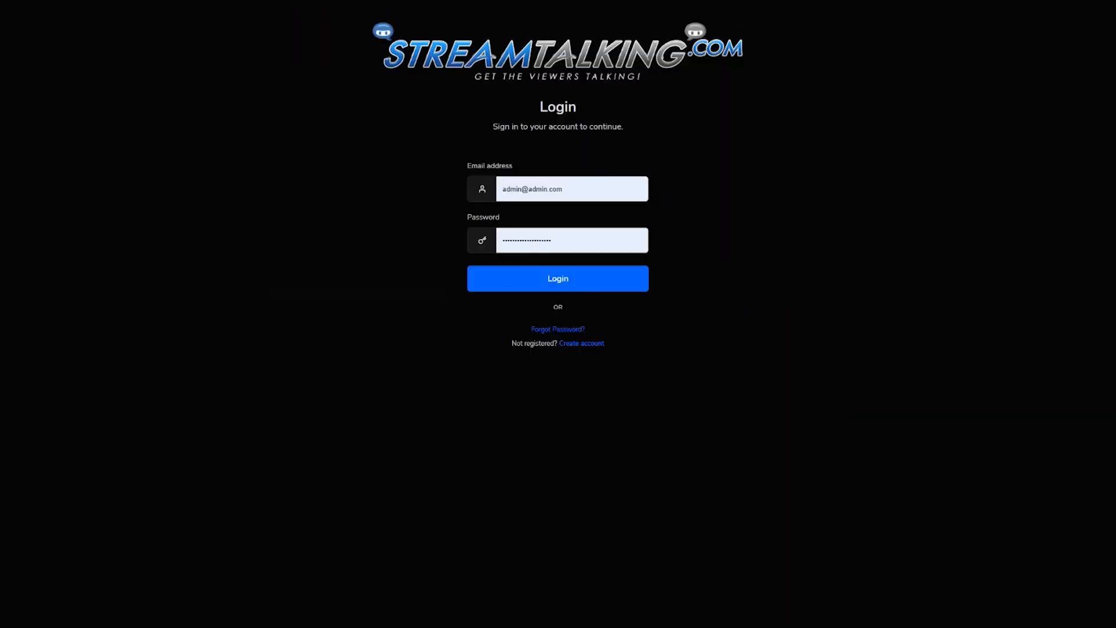
left_click(575, 189)
key("Down")
key("Down")
key("Return")
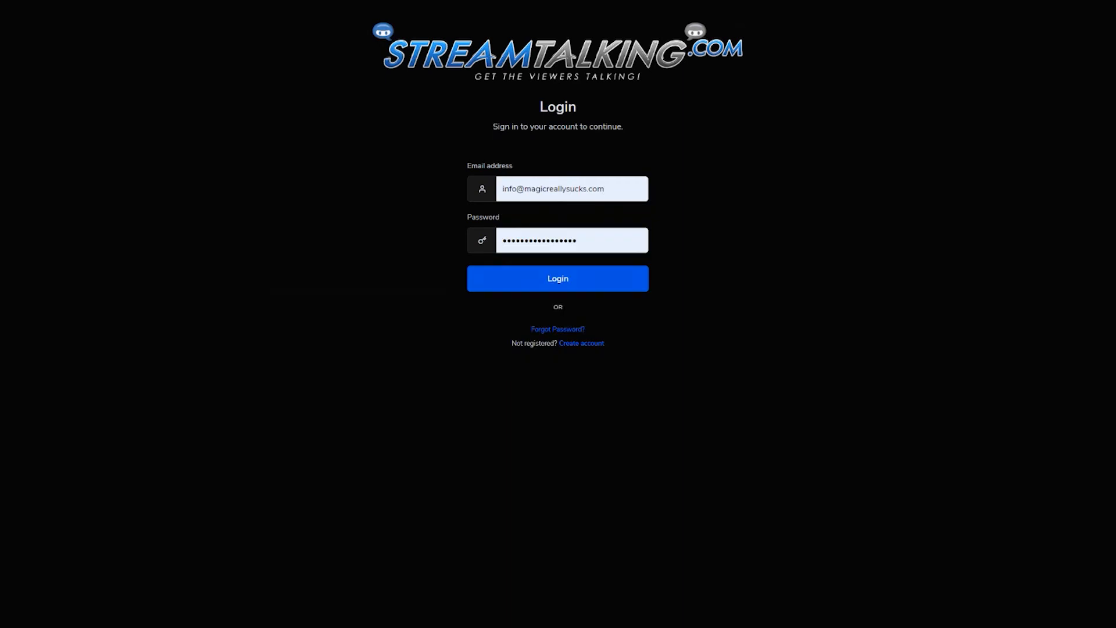
key("Return")
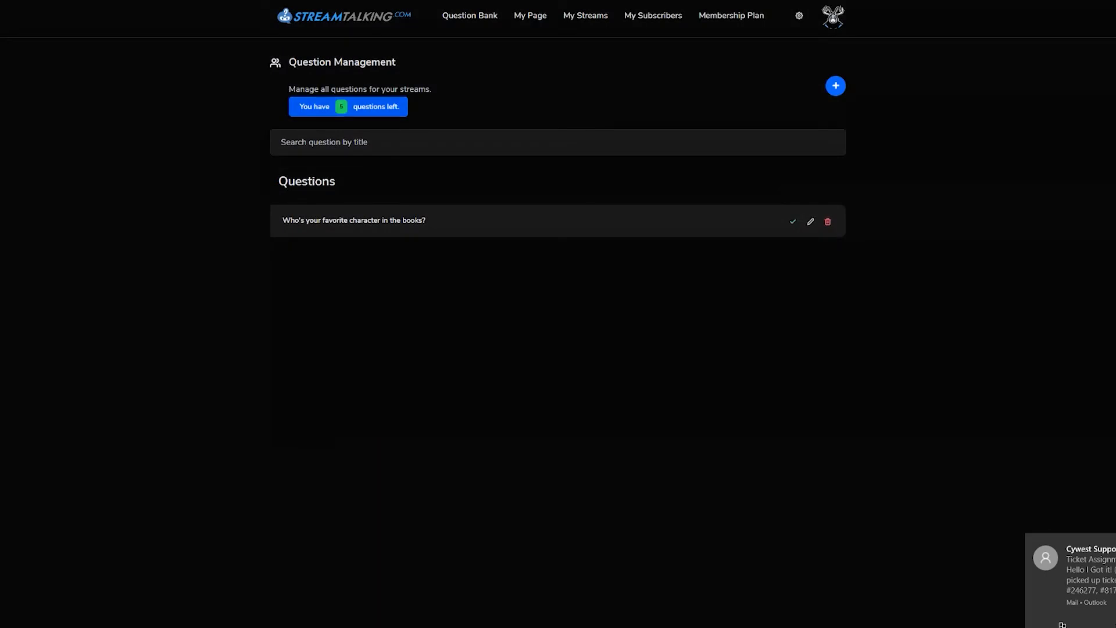
Start a new question titled 'What was your favorite part of MRS1 - Revelation'.
left_click(835, 86)
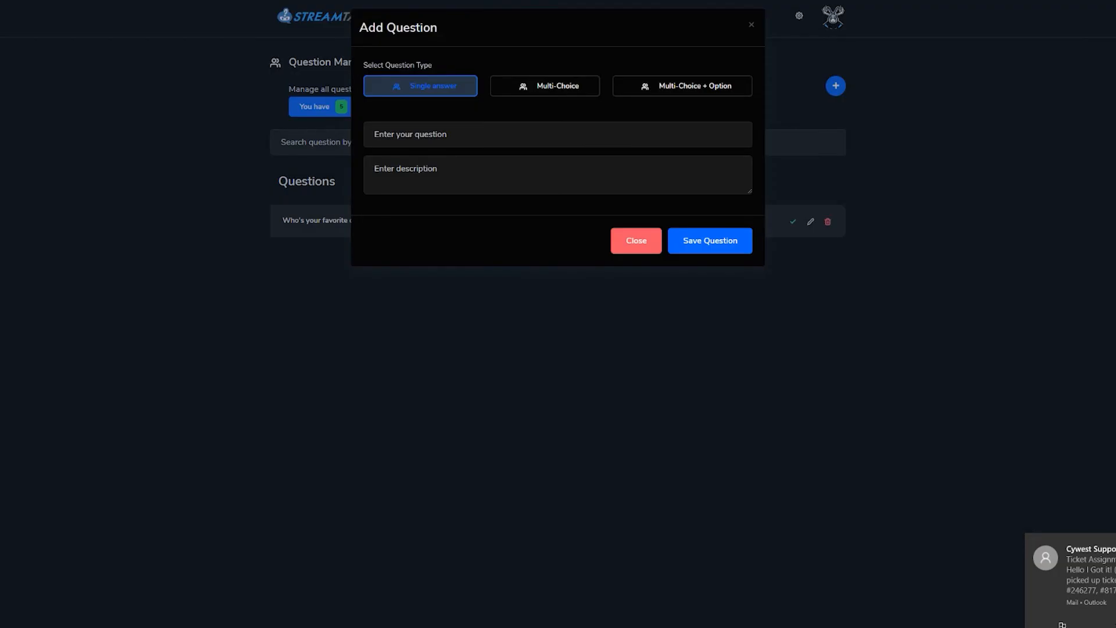
left_click(500, 134)
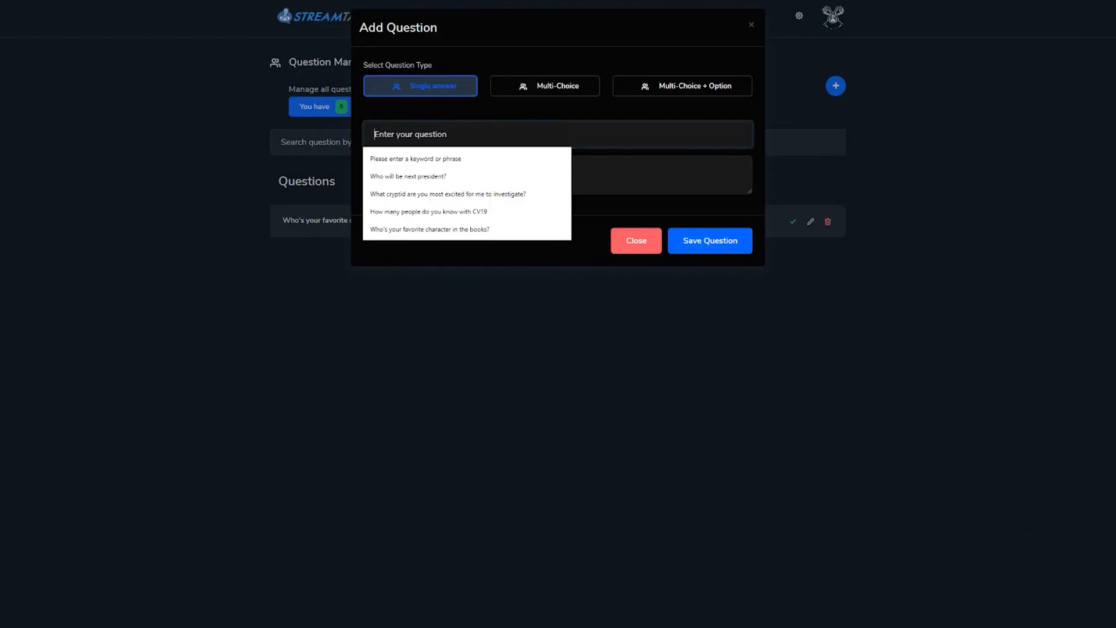
type("What was your ")
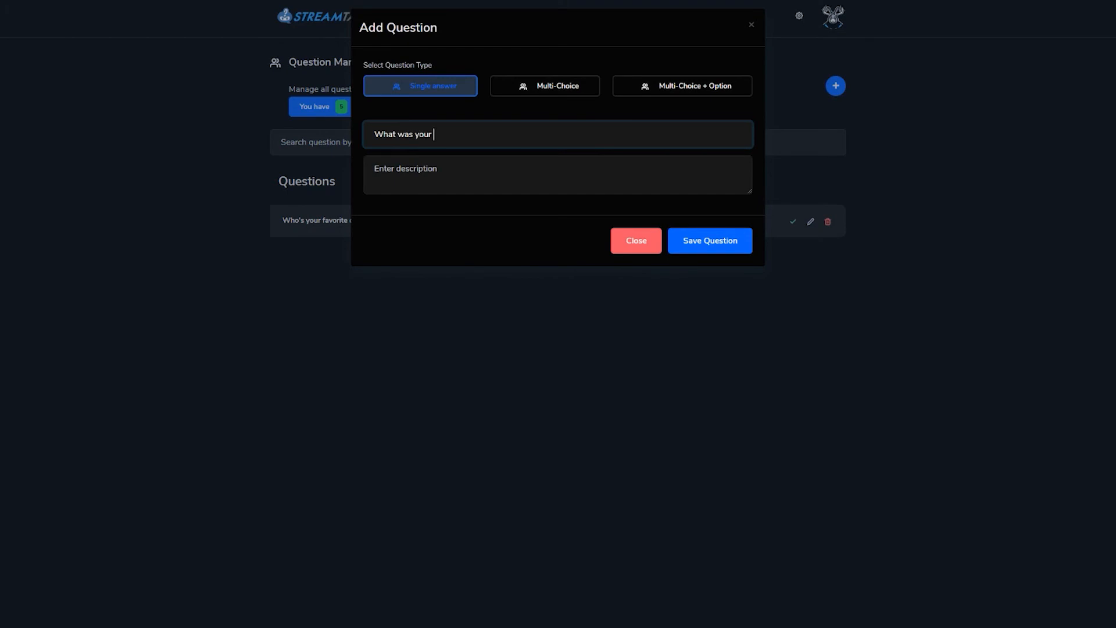
type("favorite part of MRS1 - Revelation")
Describe it as 'Let us know what your favorite part of Revelation was...?' and save it.
key("Tab")
type("Try yo")
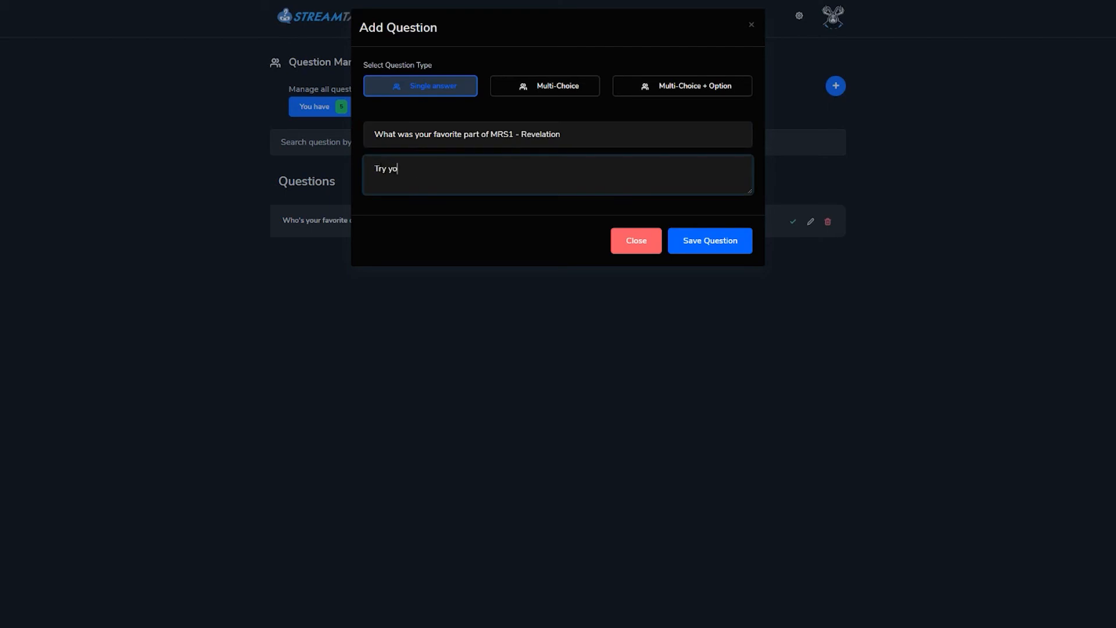
type("ur best to prevent spoilers")
key("BackSpace")
key("BackSpace")
key("BackSpace")
key("BackSpace")
key("BackSpace")
key("BackSpace")
key("BackSpace")
key("BackSpace")
key("BackSpace")
key("BackSpace")
key("BackSpace")
key("BackSpace")
key("BackSpace")
key("BackSpace")
key("BackSpace")
key("BackSpace")
key("BackSpace")
key("BackSpace")
key("BackSpace")
key("BackSpace")
type("Let us know")
type(" what you think")
key("BackSpace")
key("BackSpace")
key("BackSpace")
key("BackSpace")
key("BackSpace")
key("BackSpace")
type("r fave ")
type("part of ")
type("Revelation was")
type("...")
type("?")
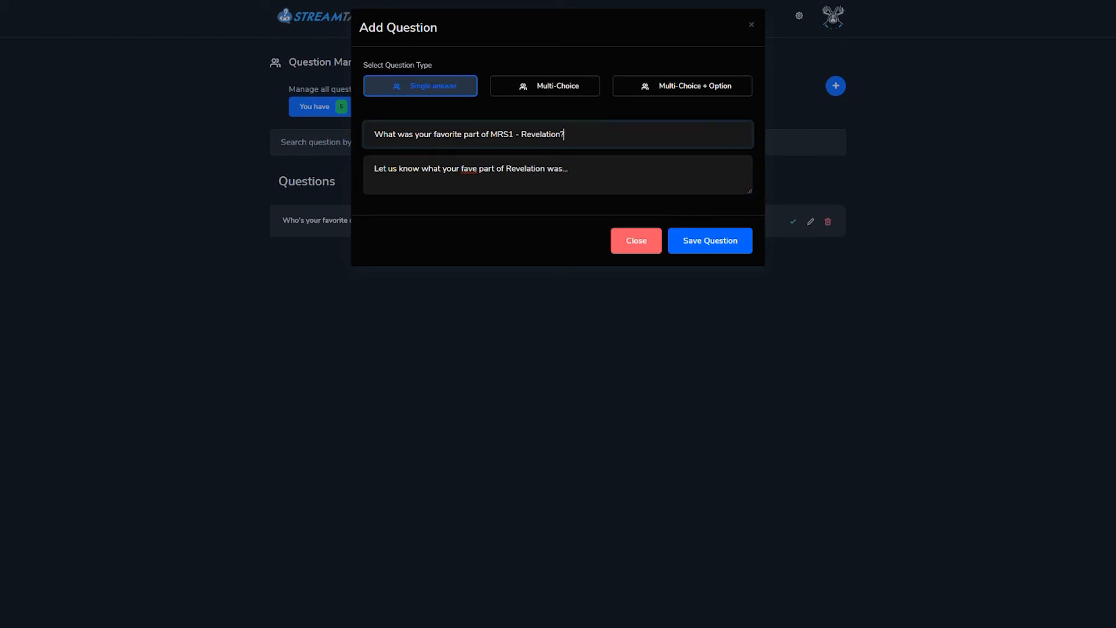
key("ctrl+a")
key("ctrl+v")
key("ctrl+z")
left_click(476, 169)
key("BackSpace")
type("orite")
left_click(710, 240)
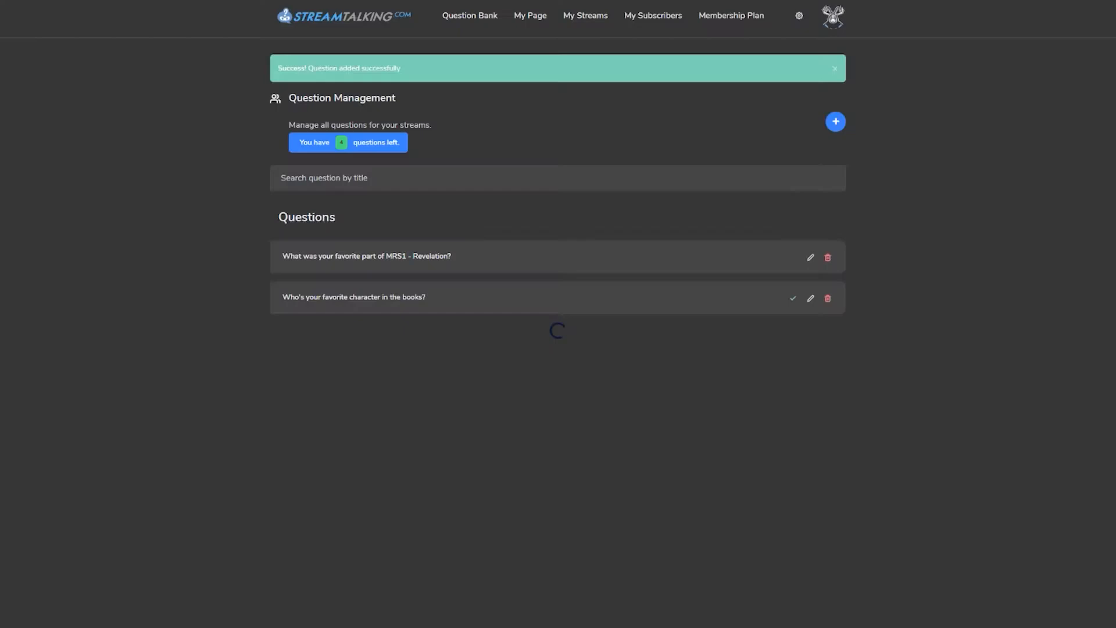
Add and save 'What was your favorite part of MRS2 - Liberation', described 'What was your favorite part of Liberation?'.
left_click(835, 122)
left_click(558, 135)
left_click(440, 247)
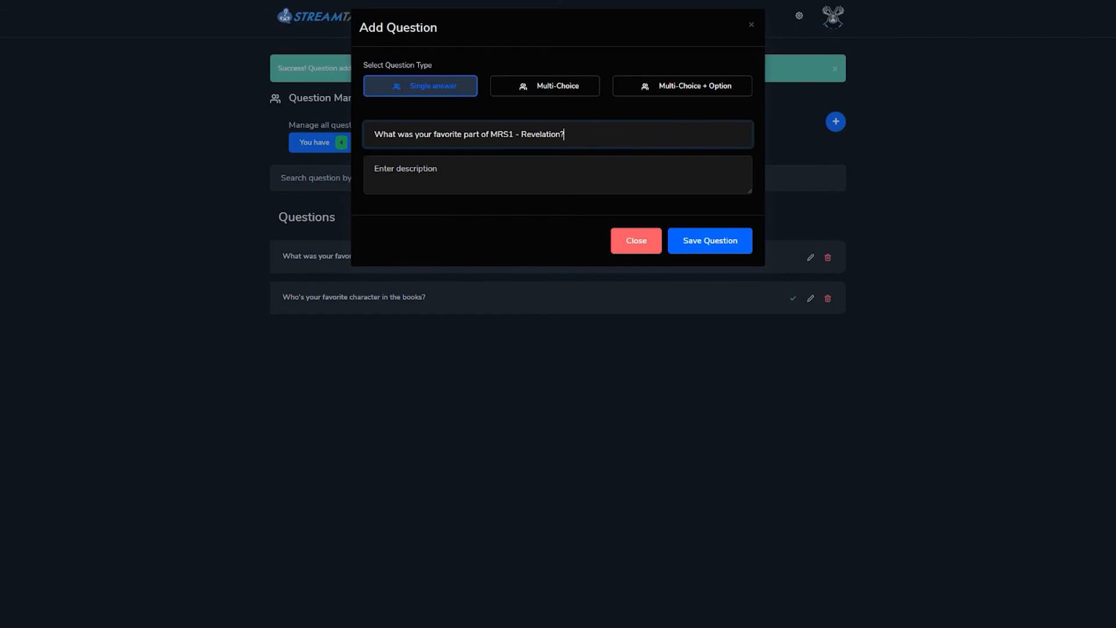
key("BackSpace")
type("2")
left_click_drag(521, 134, 560, 134)
type("Liberation")
key("Tab")
type("What was your favorite part of Liberation?")
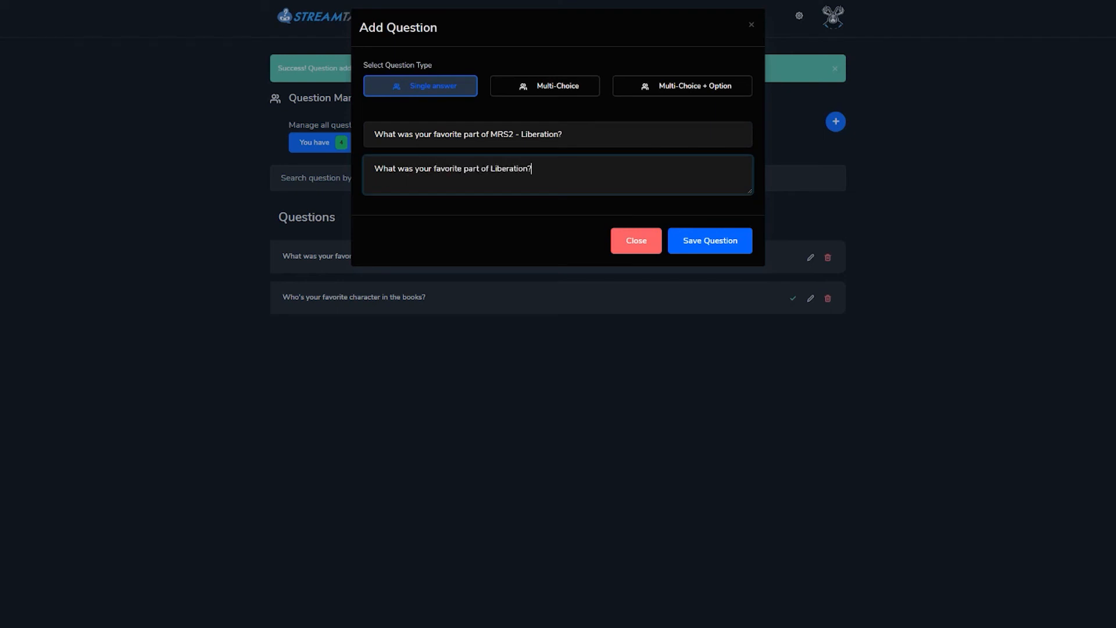
left_click(710, 240)
Add and save 'What was your favorite part of MRS3 - Redemption', described 'What was your favorite part of Redemption?'.
left_click(835, 122)
left_click(557, 134)
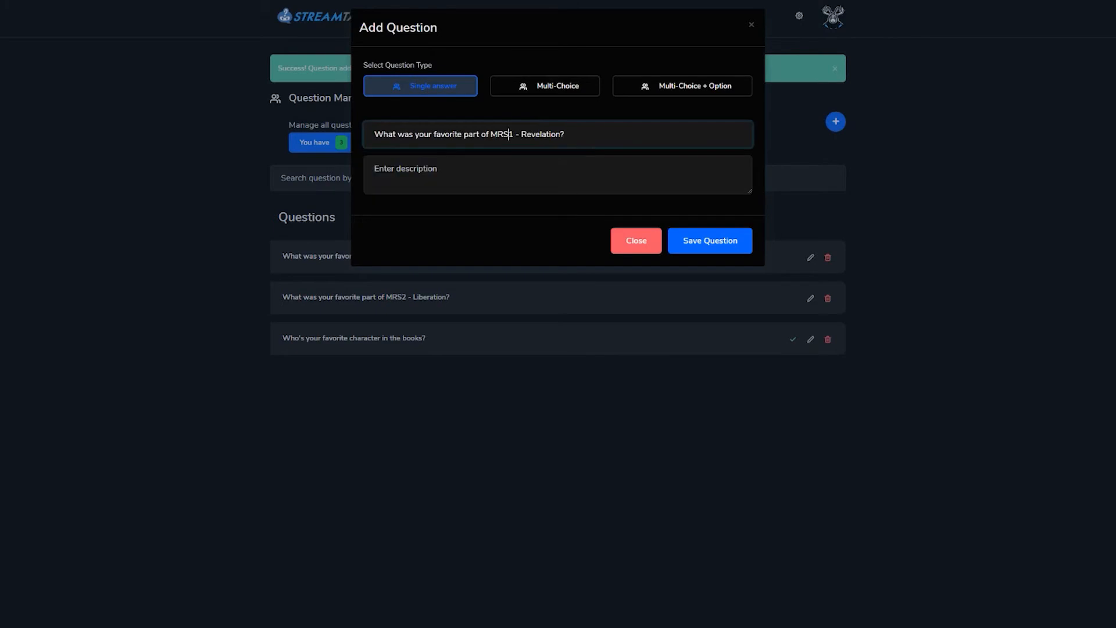
key("Delete")
type("3")
left_click_drag(520, 134, 560, 134)
type("Redemption")
key("ctrl+a")
key("Tab")
type("What was your favorite part o")
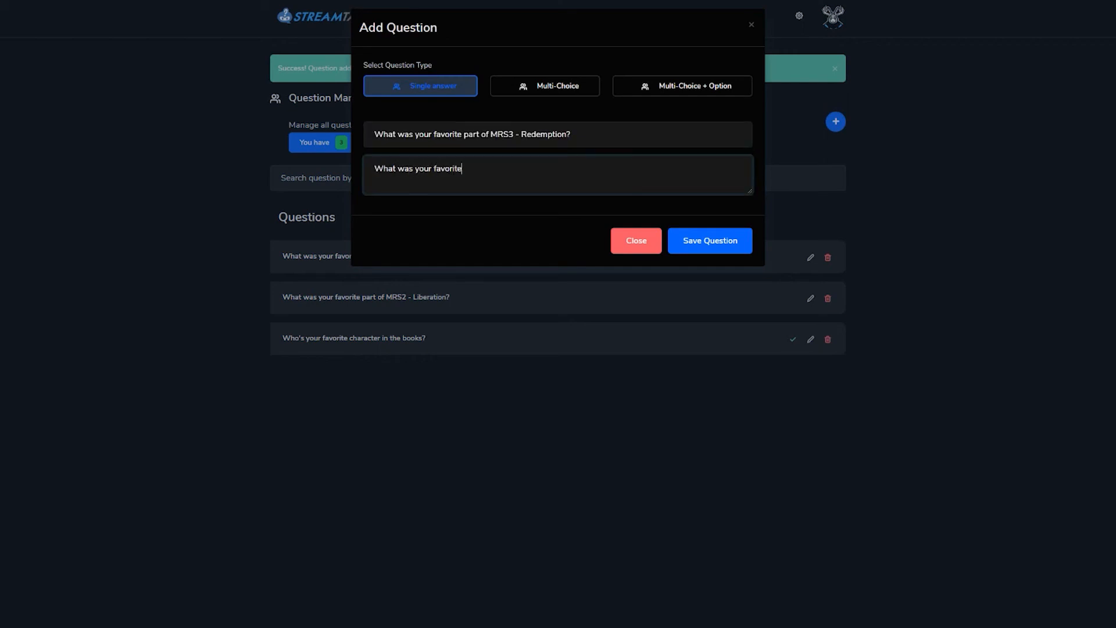
type("f Redemption?")
left_click(710, 240)
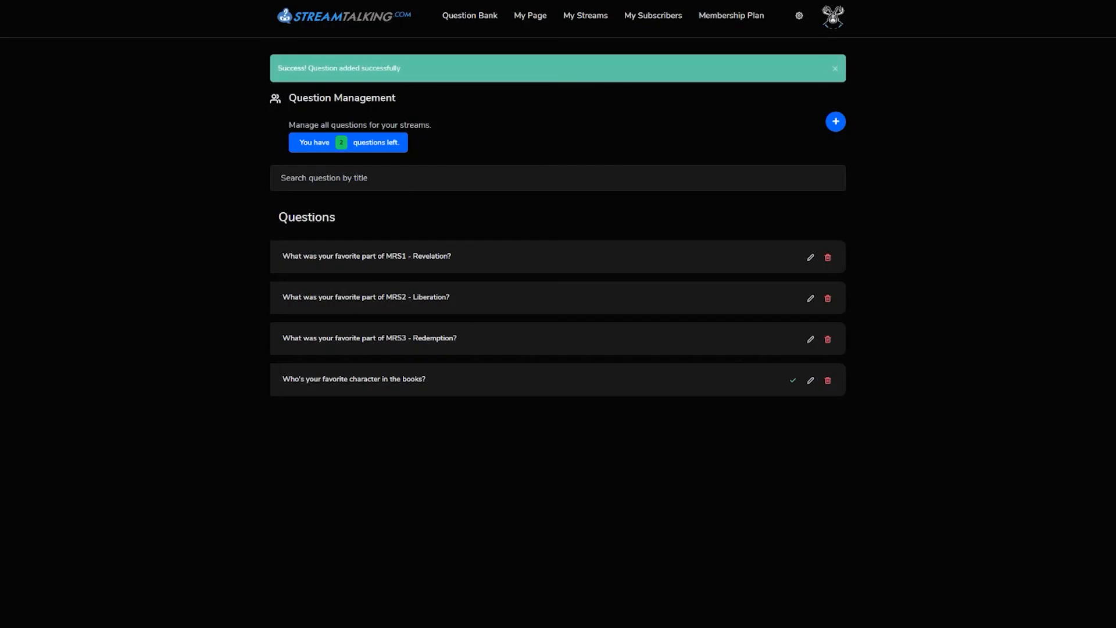
Start a new stream named 'Magic Liberation Related' with the master-stream-header-mrs2 header image.
left_click(585, 15)
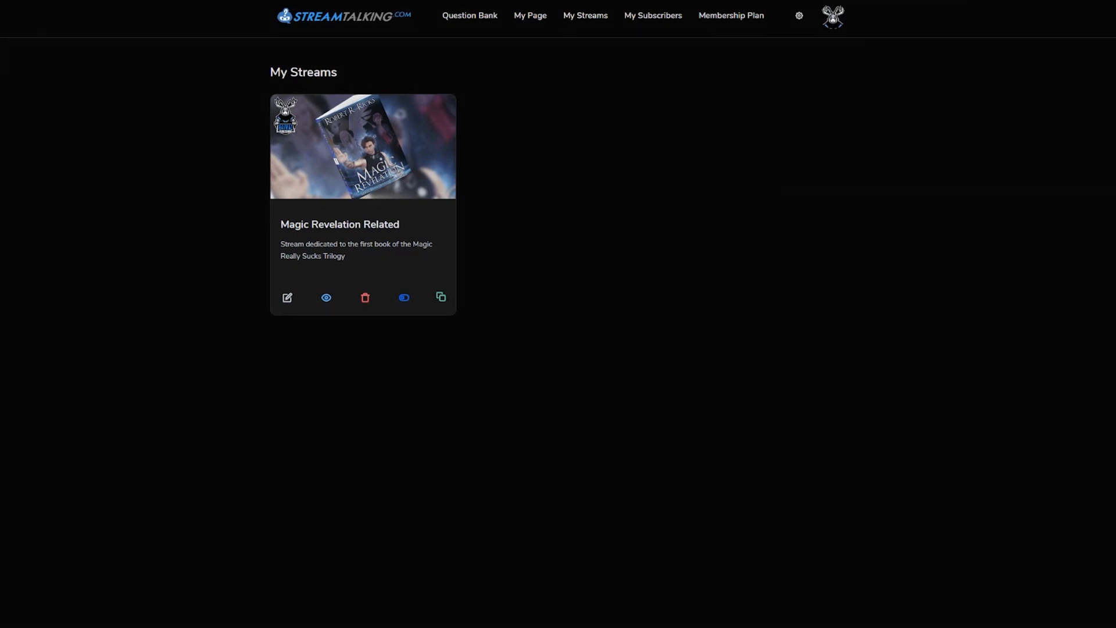
type("/create")
key("Return")
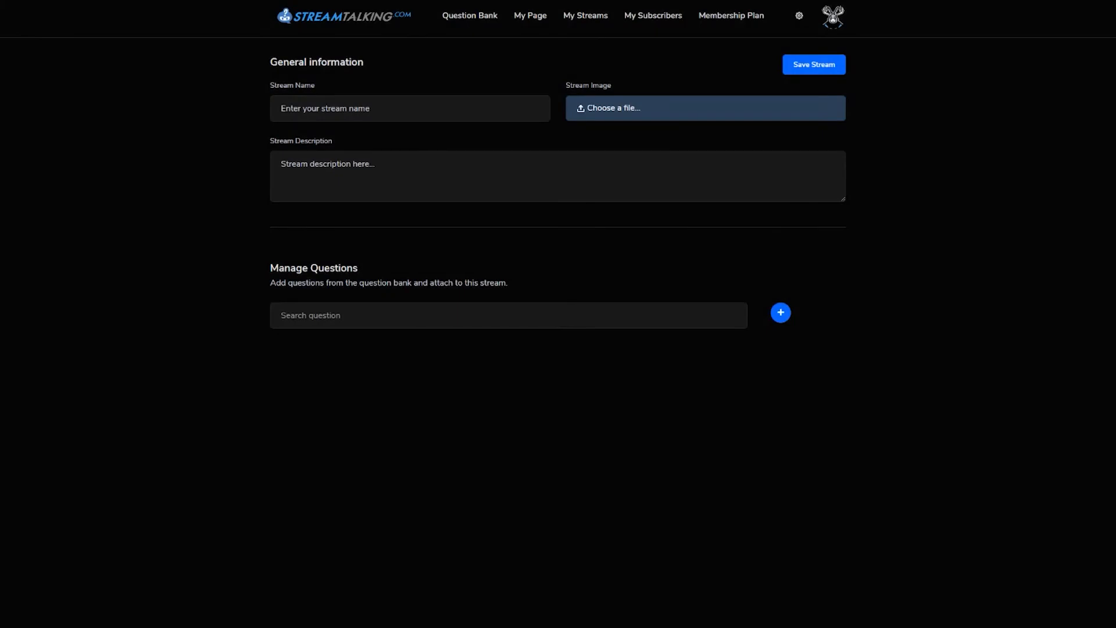
left_click(409, 108)
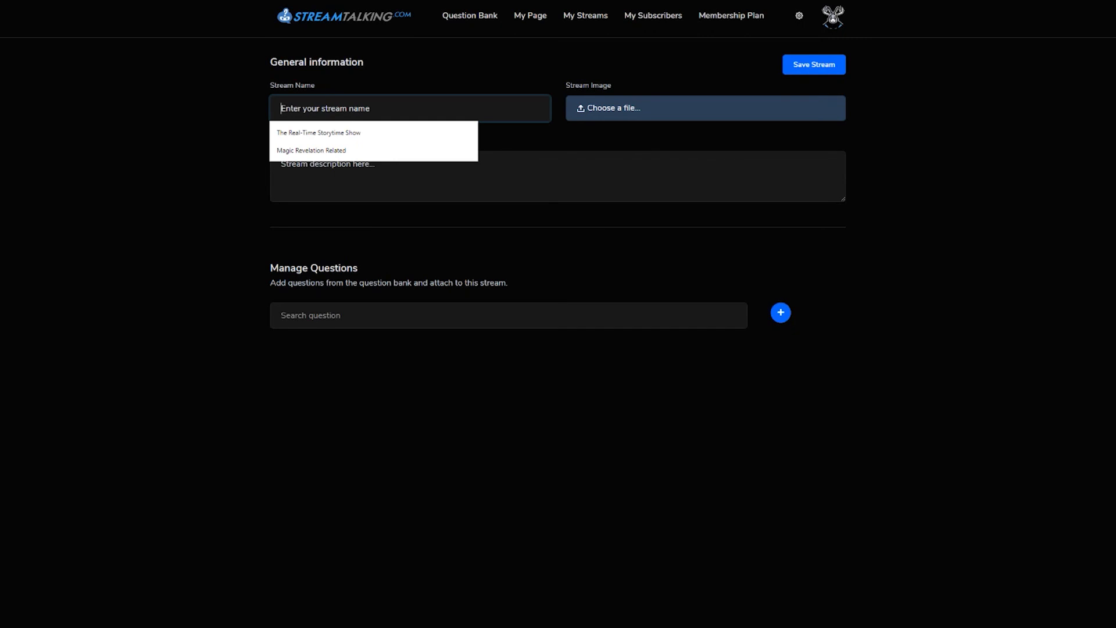
type("Magic Liberation Related")
left_click(587, 109)
left_click(167, 46)
left_click(1003, 463)
Describe it as 'All questions related to Liberation', attach the MRS2 - Liberation question, and save.
left_click(558, 176)
type("All questions related to Liberation")
key("Tab")
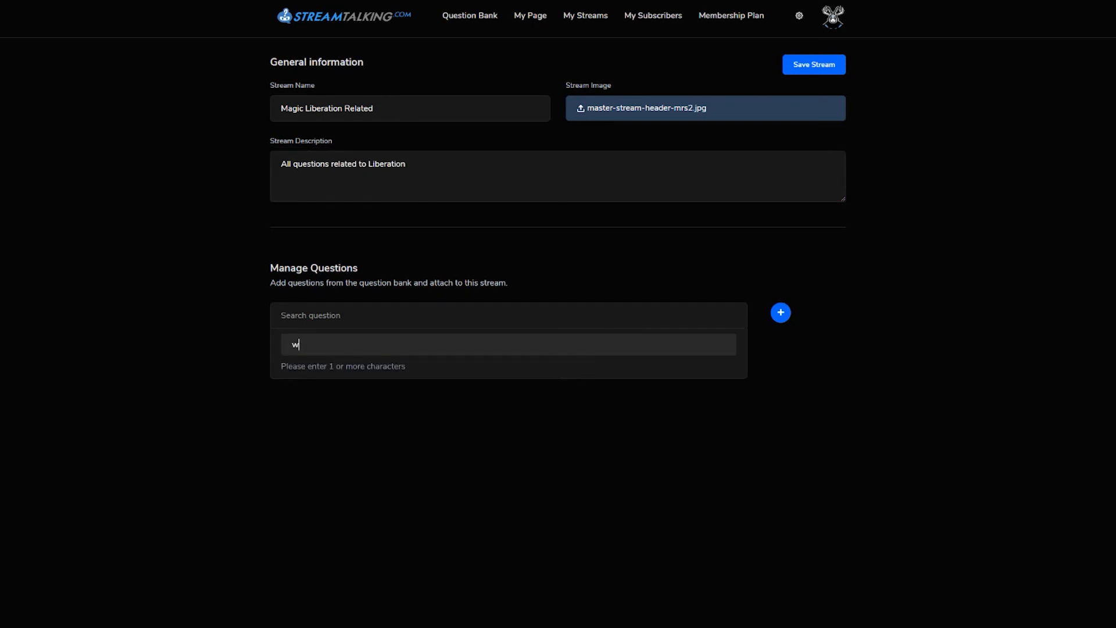
type("what")
left_click(378, 385)
left_click(781, 313)
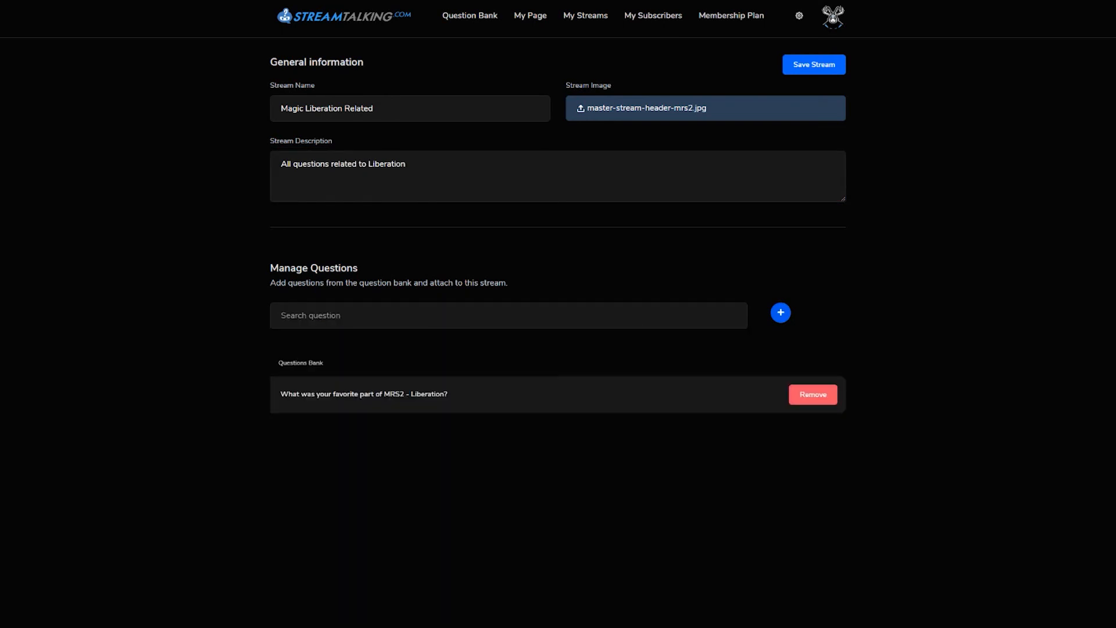
left_click(814, 64)
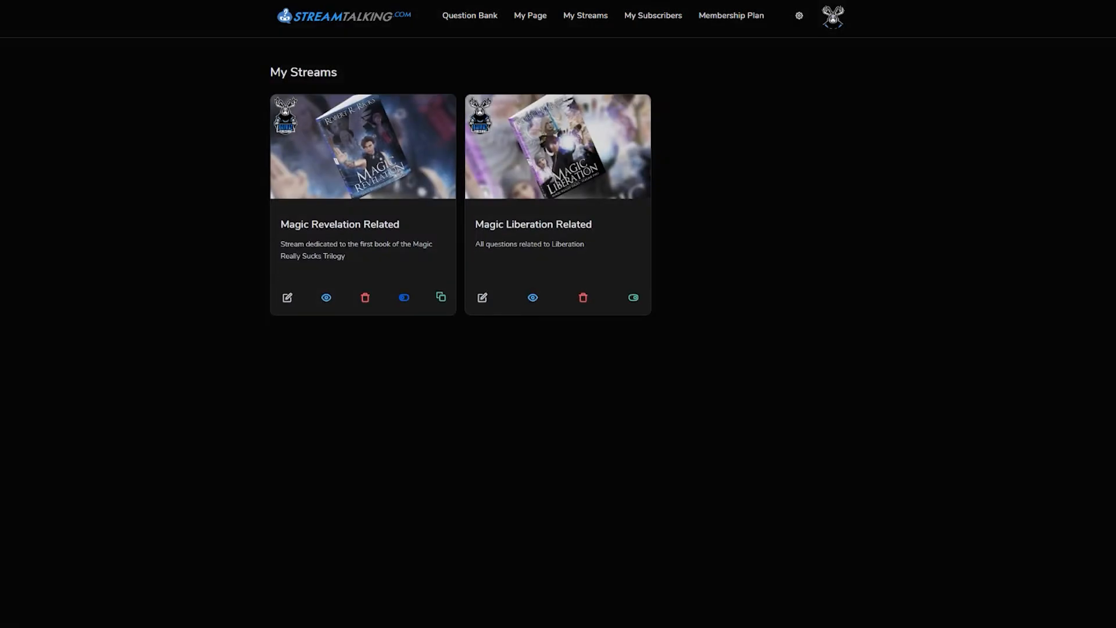
Start a new stream named 'Magic Redemption Related' using the master-stream-header-mrs3.jpg image.
type("new")
key("Return")
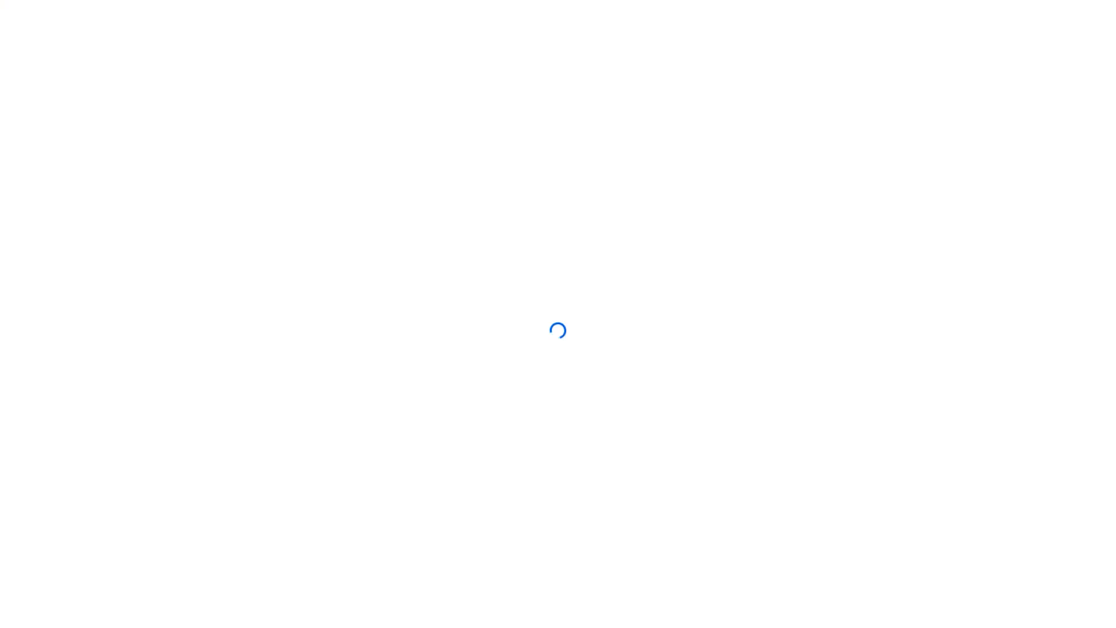
left_click(409, 109)
left_click(348, 150)
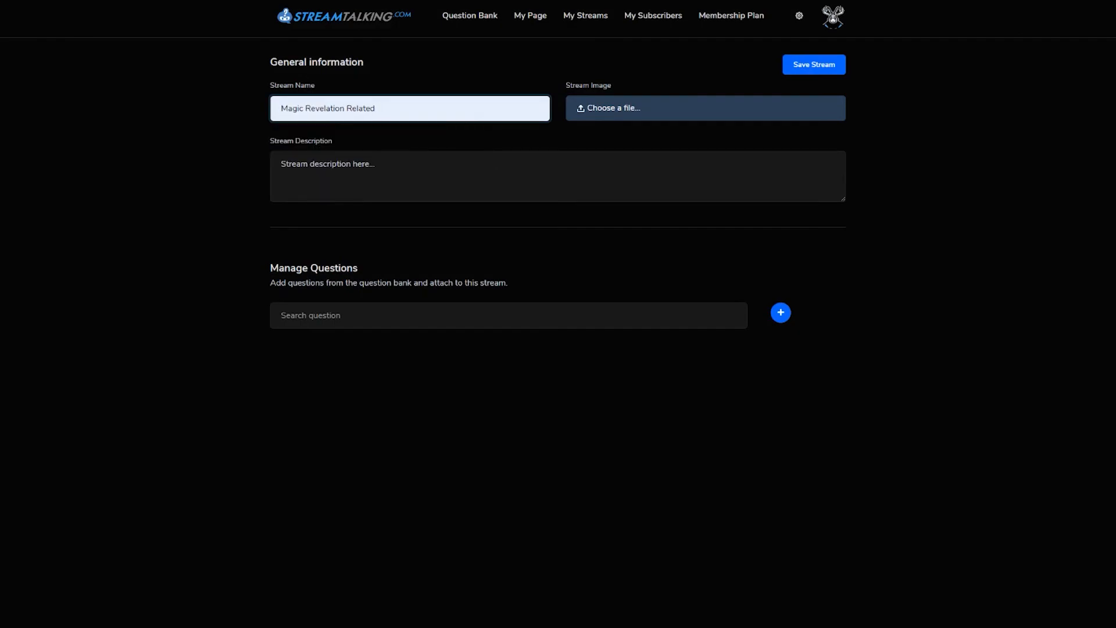
left_click_drag(330, 109, 340, 109)
type("dempti")
left_click(588, 108)
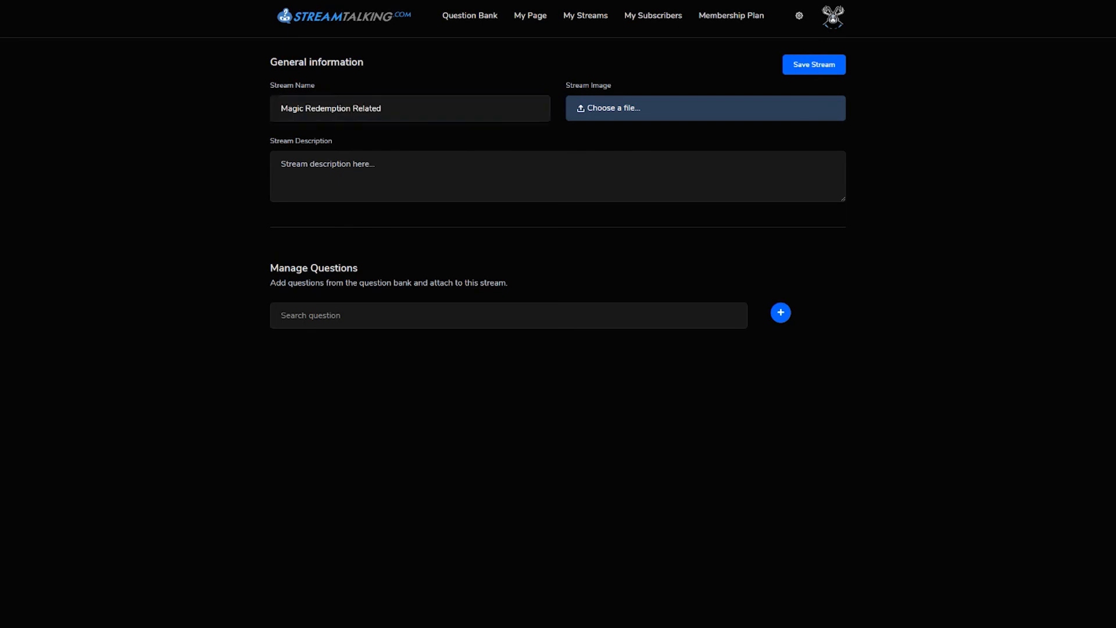
left_click(115, 34)
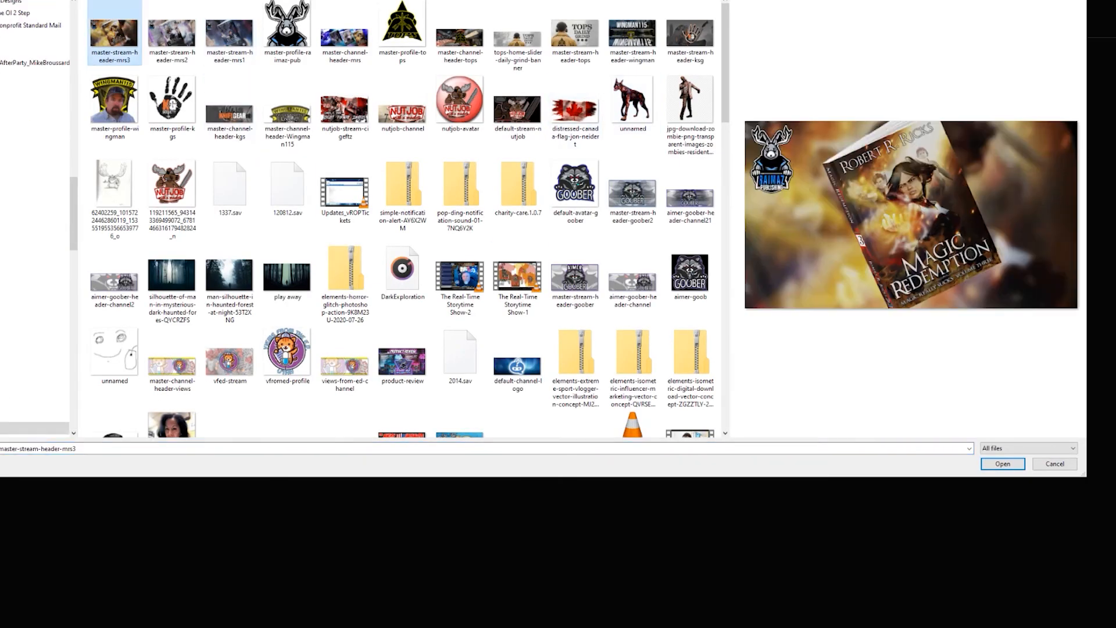
double_click(114, 34)
Give it a 'Redemption related' description, attach the MRS3 - Redemption question, and save.
left_click(349, 168)
type("Redemption related")
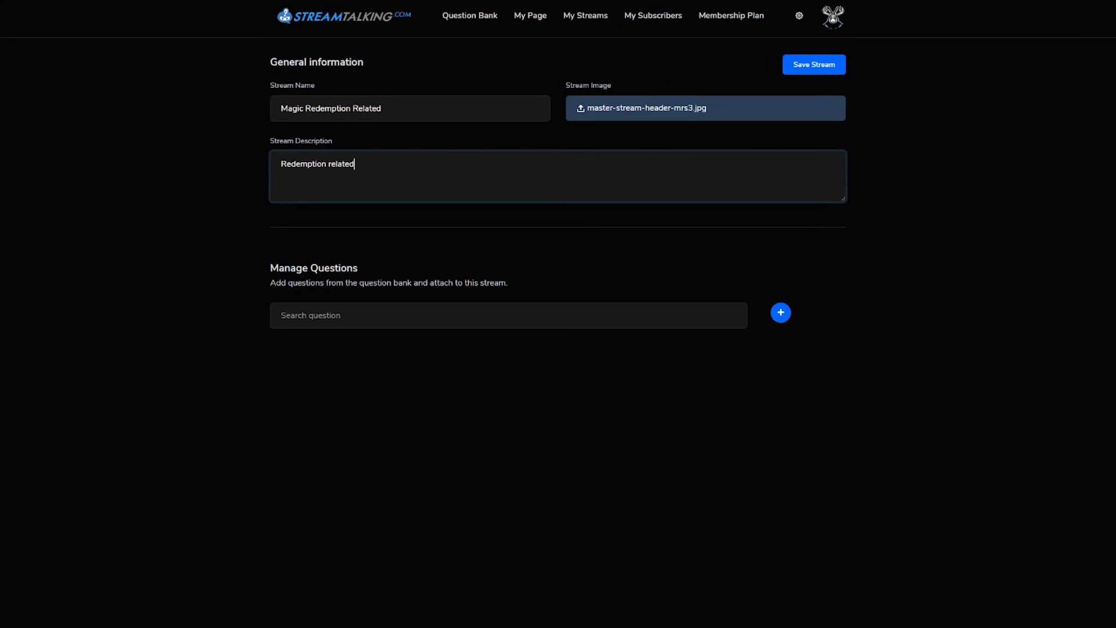
left_click(407, 315)
type("wh")
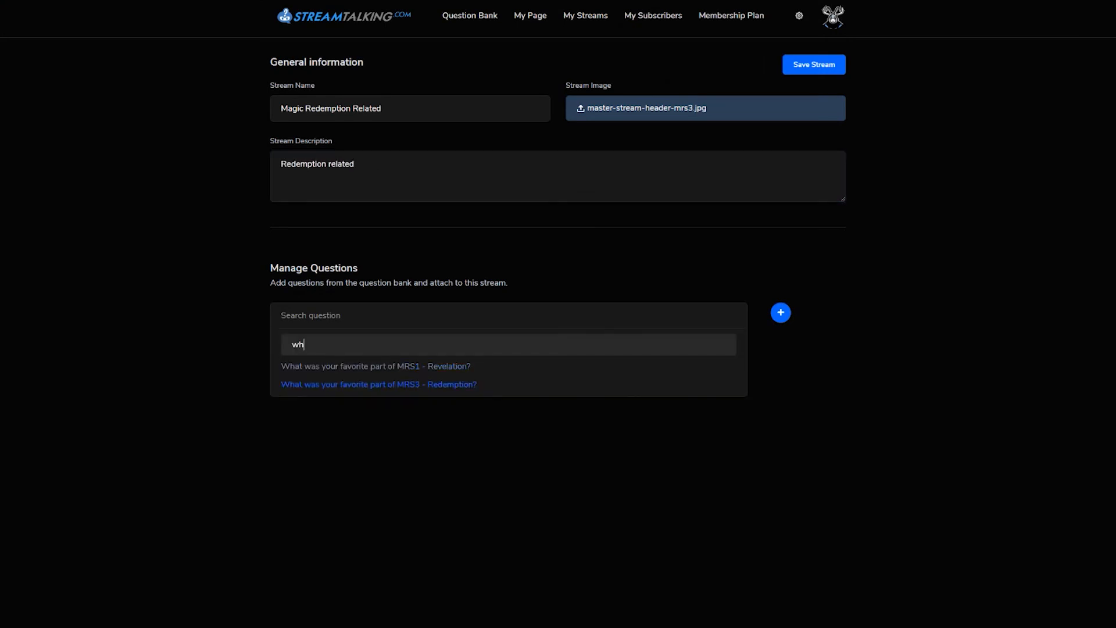
key("Return")
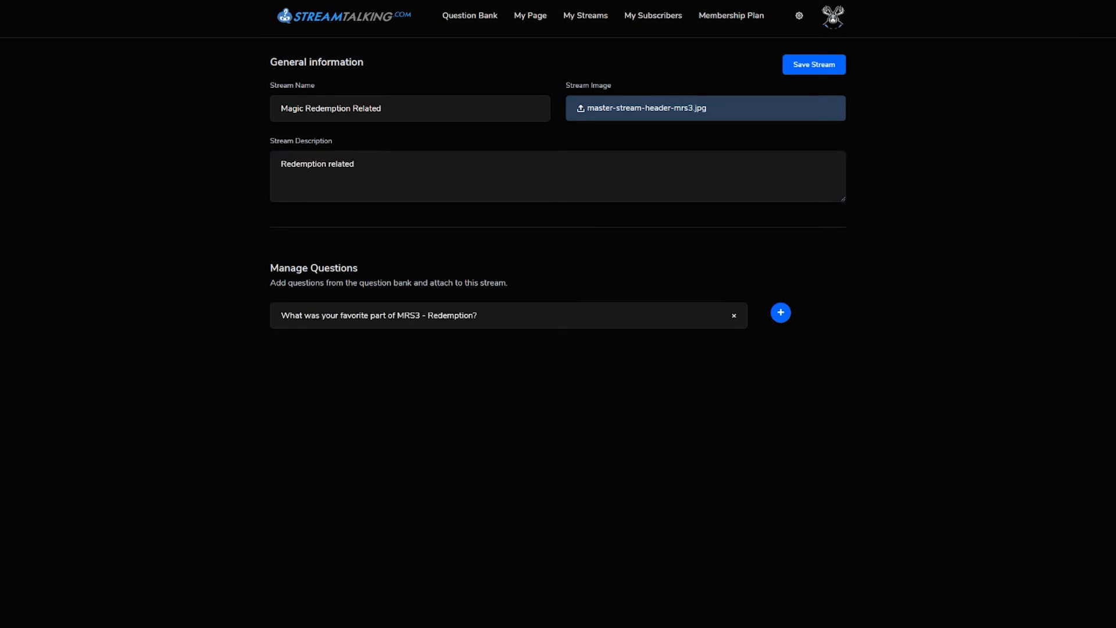
left_click(781, 312)
left_click(790, 67)
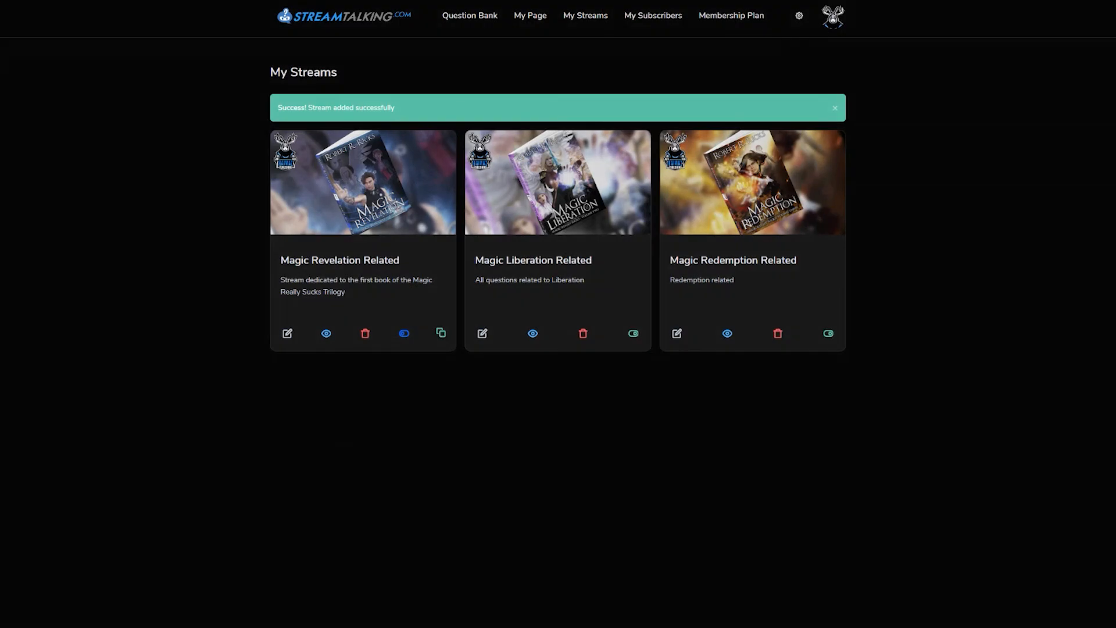
Turn on the Magic Liberation Related and Magic Redemption Related streams, confirming each.
left_click(633, 333)
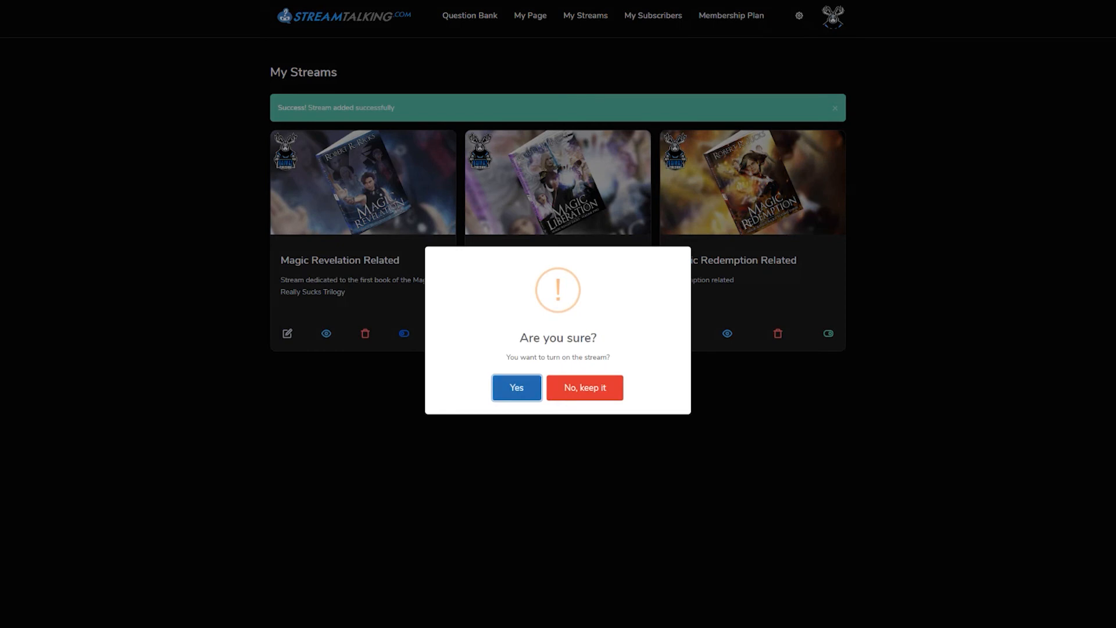
left_click(517, 388)
left_click(828, 333)
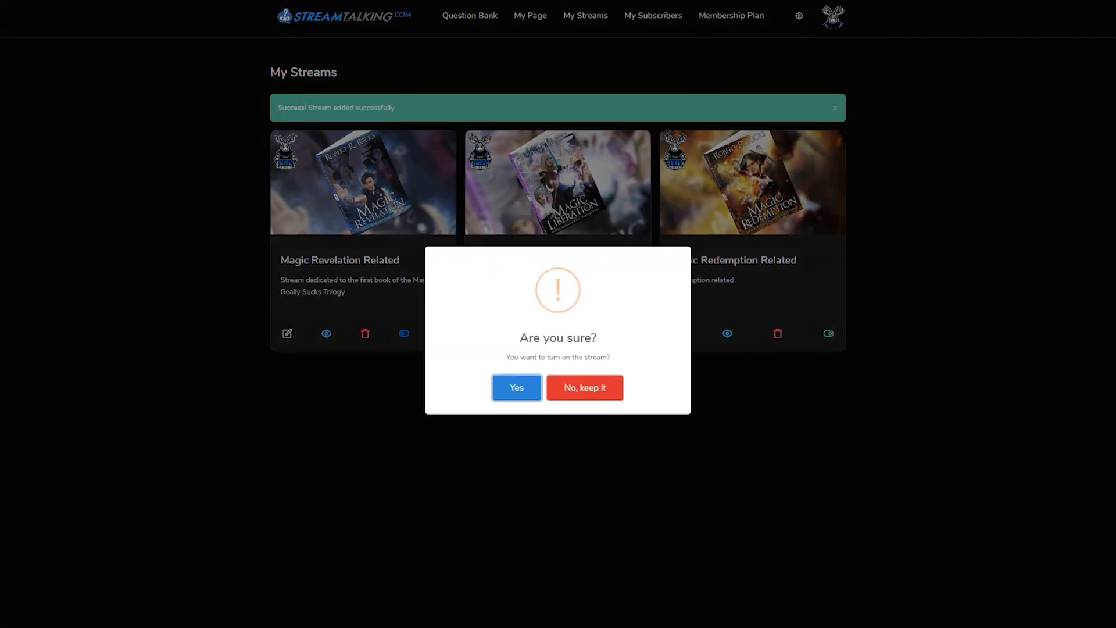
left_click(515, 386)
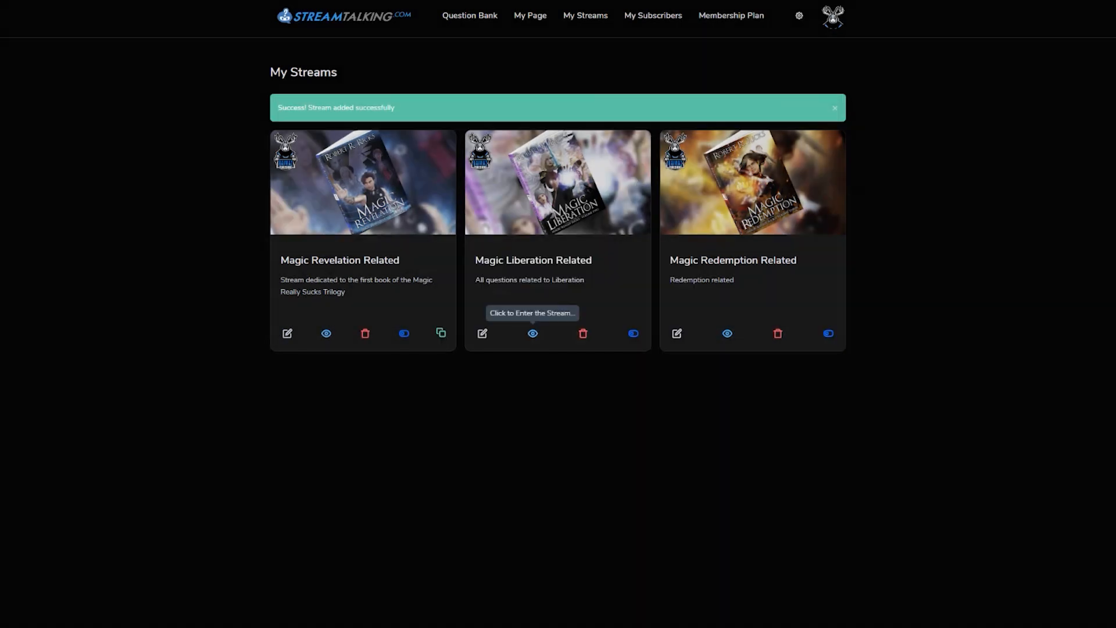
Publish the MRS2 - Liberation and MRS3 - Redemption questions in their streams.
left_click(533, 333)
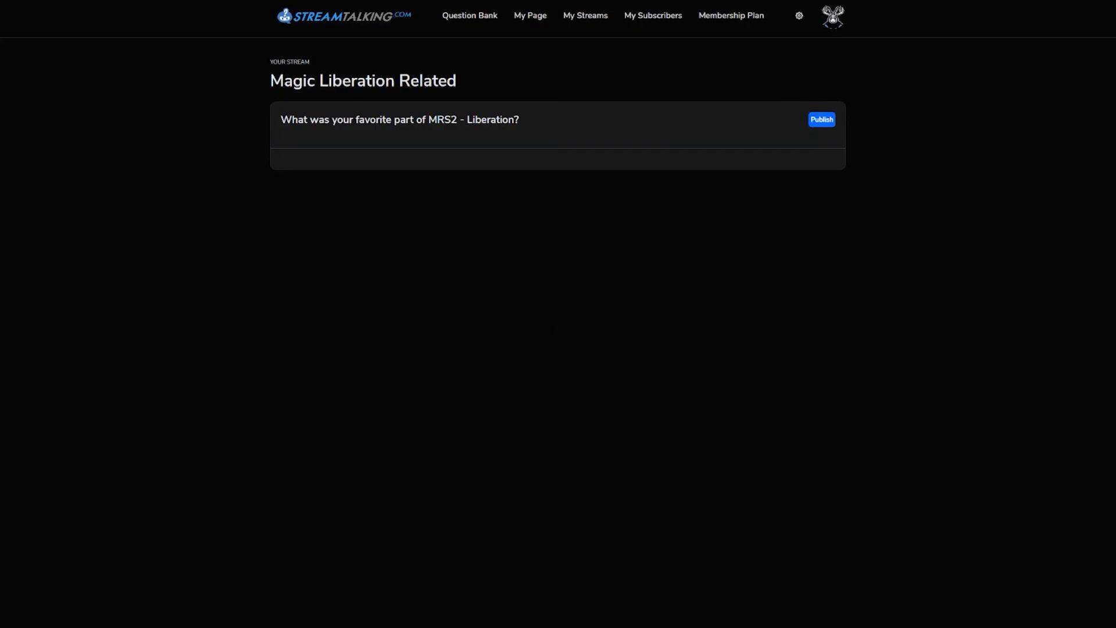
left_click(822, 120)
key("Return")
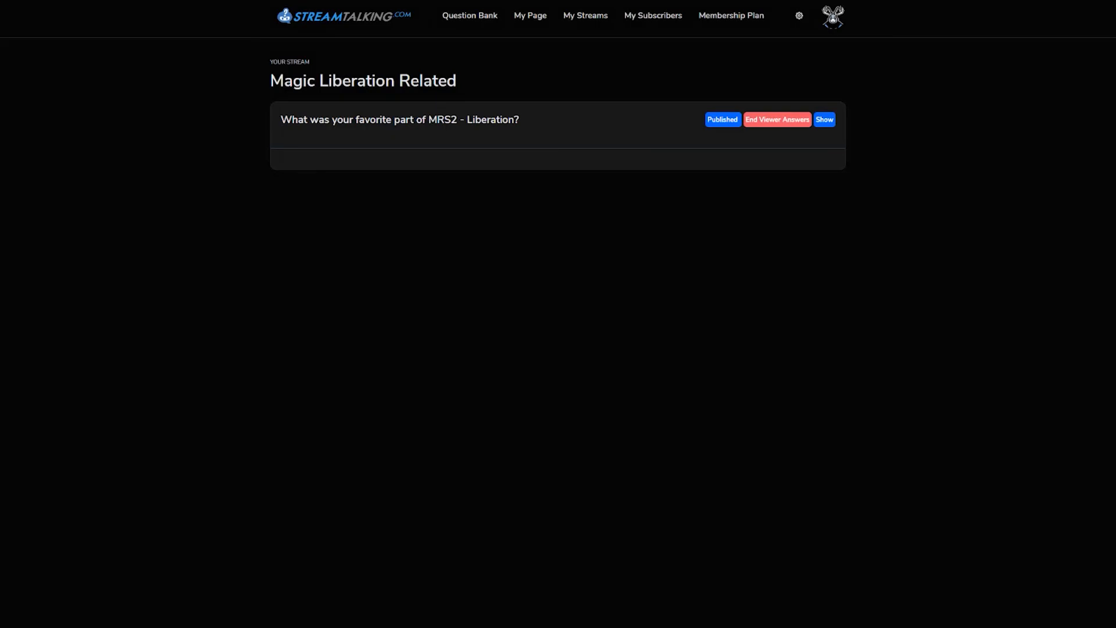
left_click(586, 16)
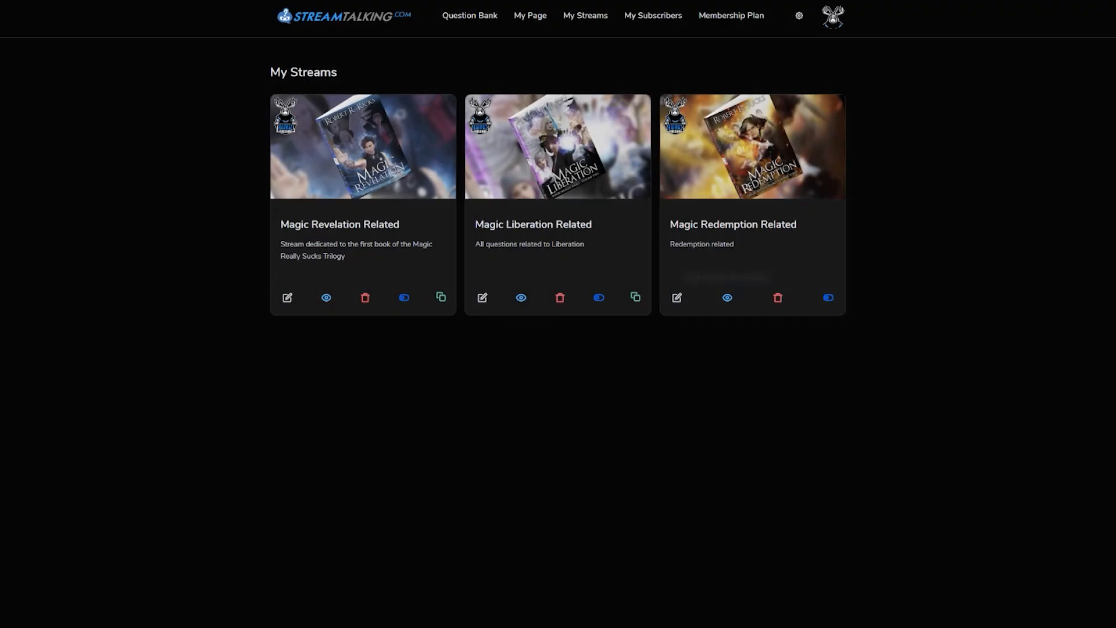
left_click(727, 298)
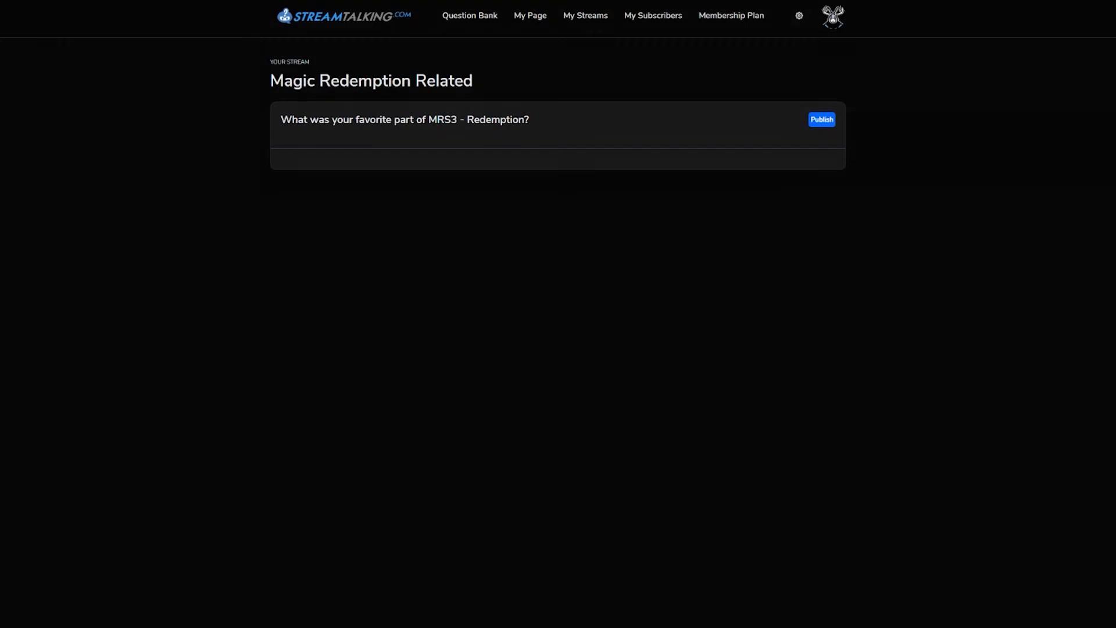
left_click(822, 120)
left_click(558, 388)
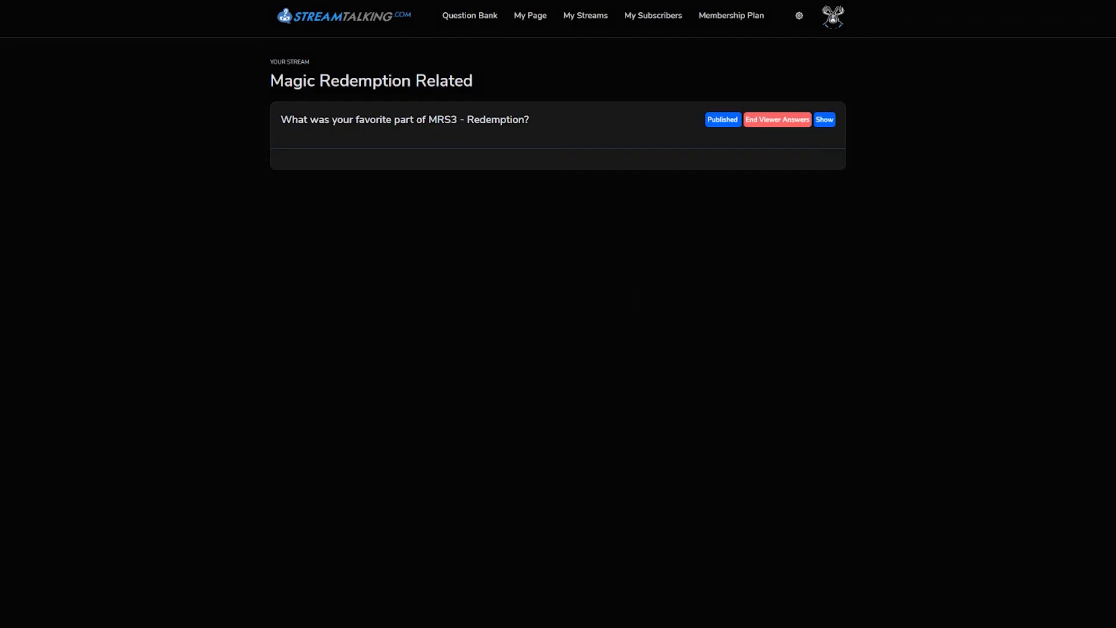
left_click(800, 15)
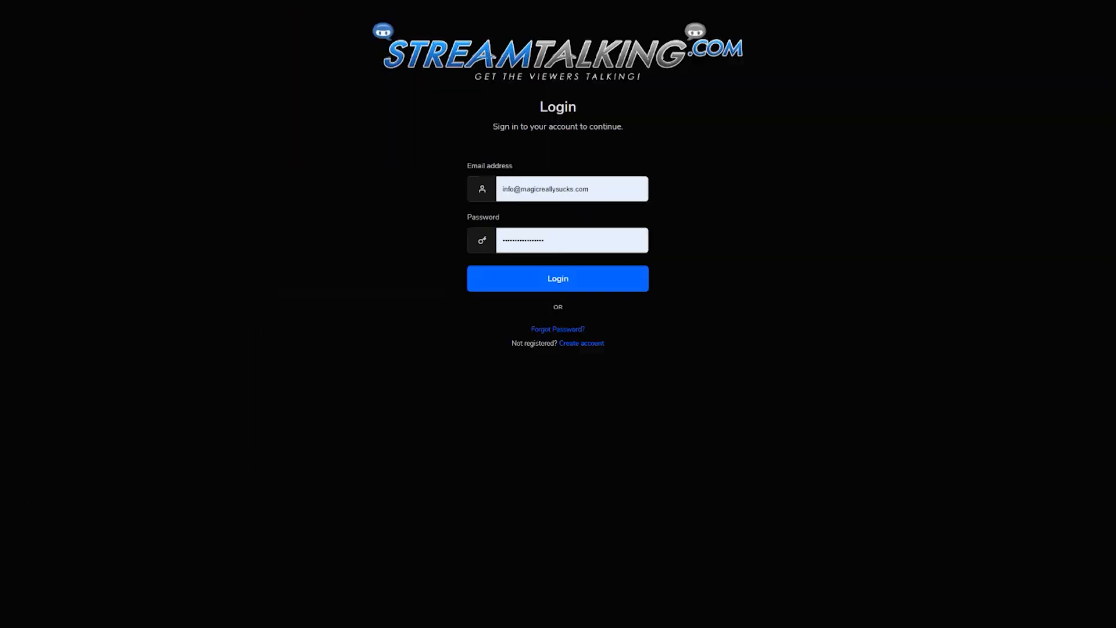
Sign in as a viewer and open the MagicReallySucks channel on Streamers page 2.
left_click(605, 189)
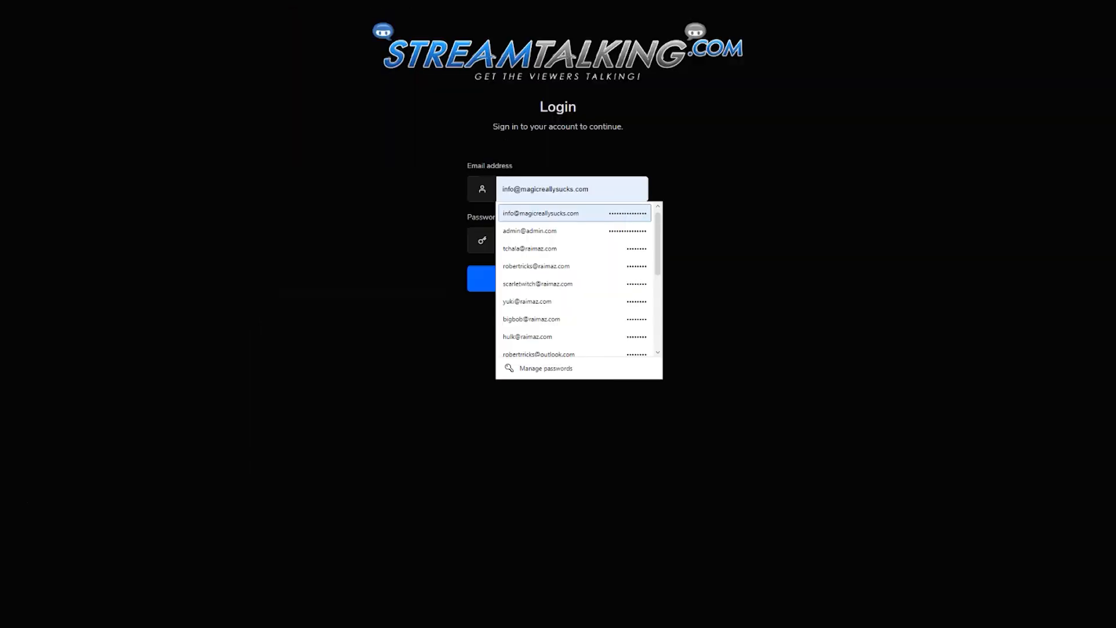
key("Down")
key("Return")
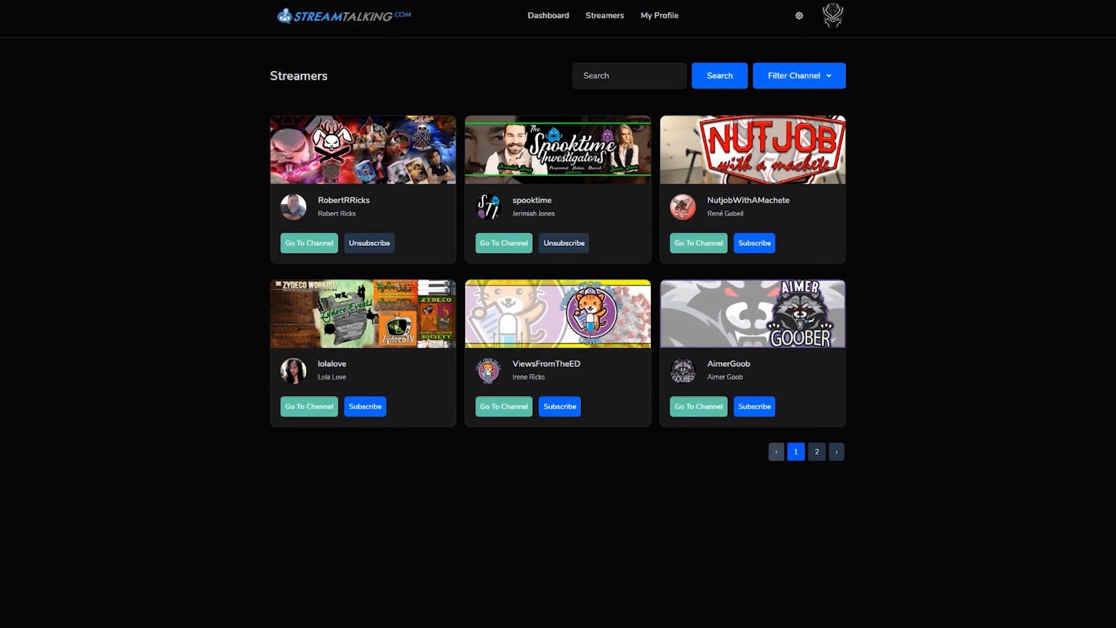
left_click(817, 452)
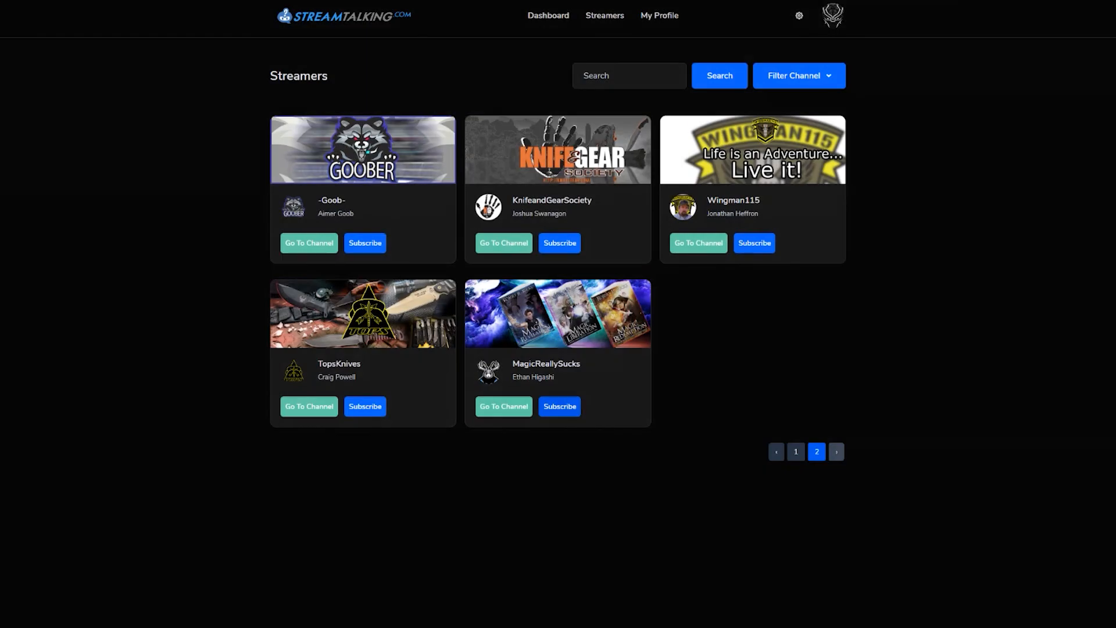
left_click(503, 407)
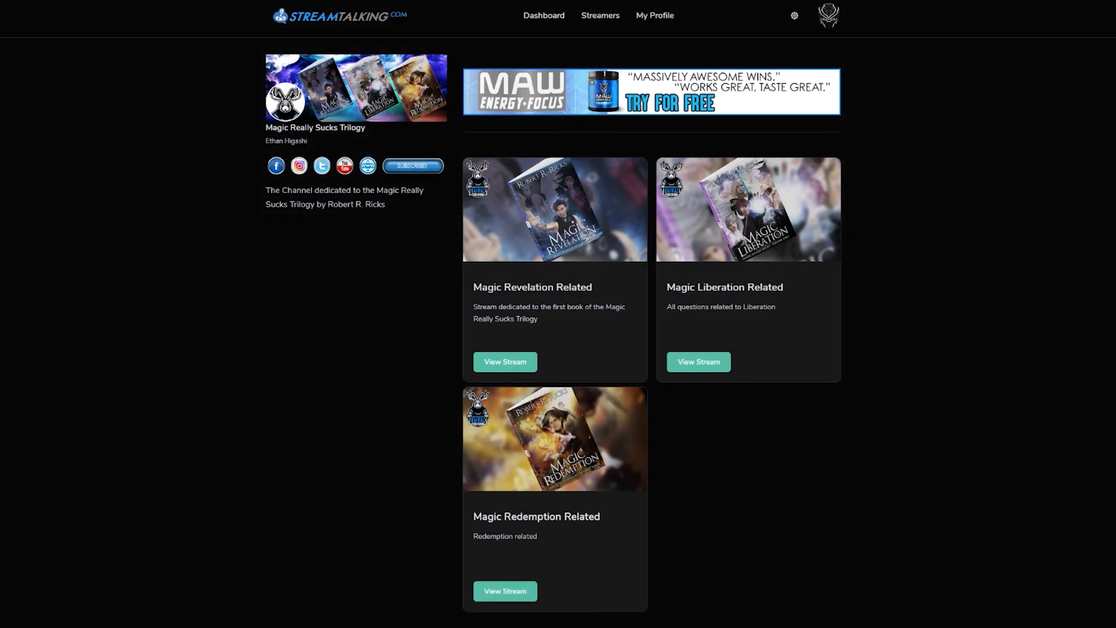
left_click(505, 362)
Log out of the viewer account and sign back in as the streamer to My Streams.
left_click(832, 15)
left_click(775, 84)
left_click(776, 16)
left_click(572, 189)
left_click(576, 231)
left_click(558, 279)
left_click(586, 15)
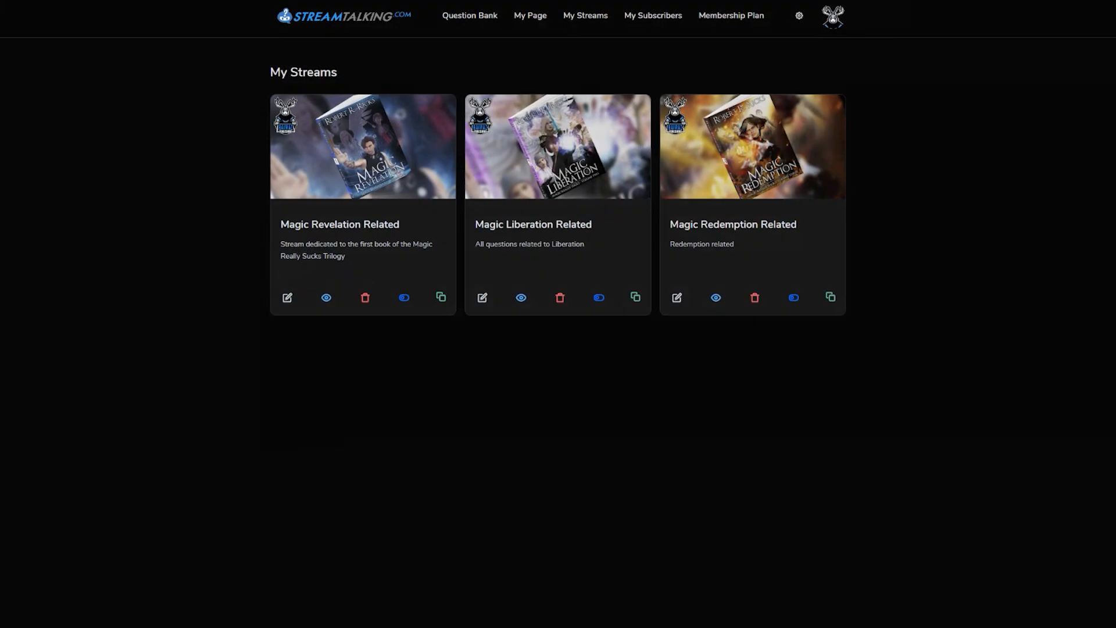
Attach the MRS1 - Revelation question to the Magic Revelation Related stream and save it.
left_click(287, 297)
type("what")
left_click(375, 366)
left_click(780, 313)
left_click(809, 65)
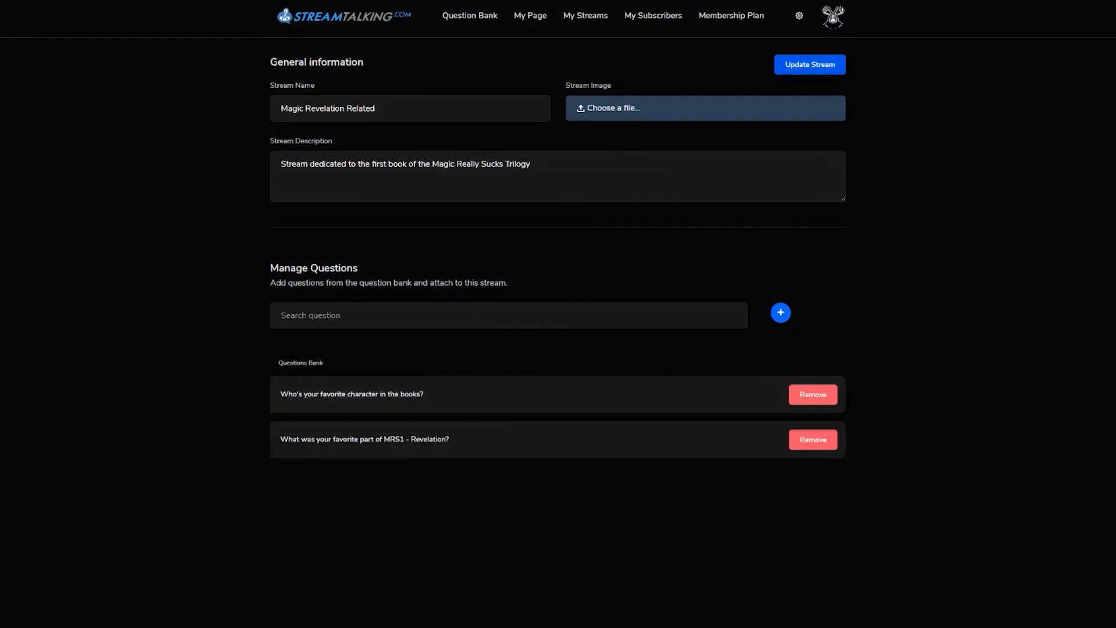
Sign in as a viewer and view the Magic Revelation Related stream on MagicReallySucks.
left_click(800, 15)
left_click(775, 84)
left_click(775, 15)
left_click(572, 189)
left_click(546, 230)
left_click(558, 278)
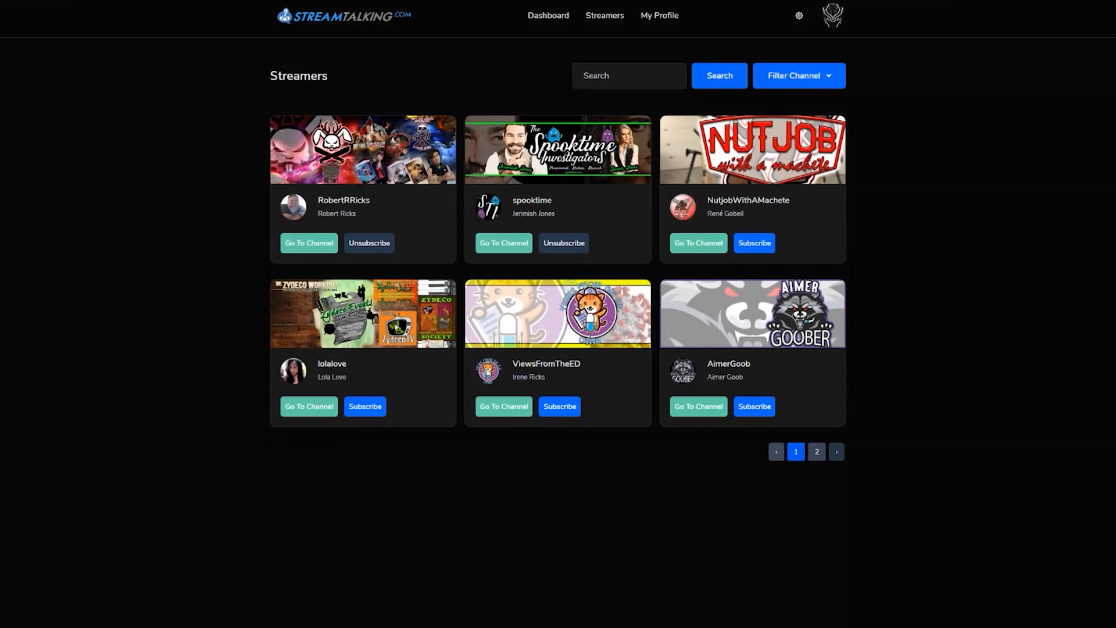
left_click(816, 452)
left_click(504, 406)
left_click(506, 361)
Sign back in as the streamer and publish the MRS1 - Revelation question.
left_click(799, 15)
left_click(775, 84)
left_click(775, 15)
left_click(572, 189)
left_click(540, 231)
left_click(558, 278)
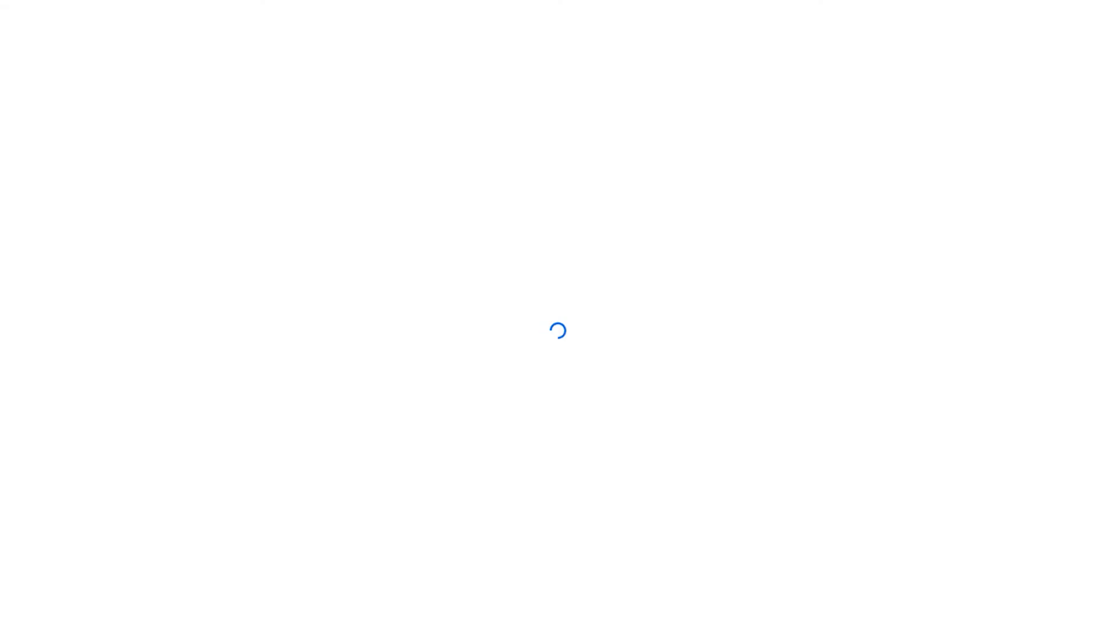
left_click(586, 16)
left_click(326, 298)
left_click(822, 196)
As a viewer, confirm Magic Revelation Related shows both the favorite-character and MRS1 - Revelation questions.
left_click(799, 16)
left_click(775, 83)
left_click(777, 15)
left_click(572, 189)
left_click(575, 231)
left_click(558, 279)
left_click(817, 452)
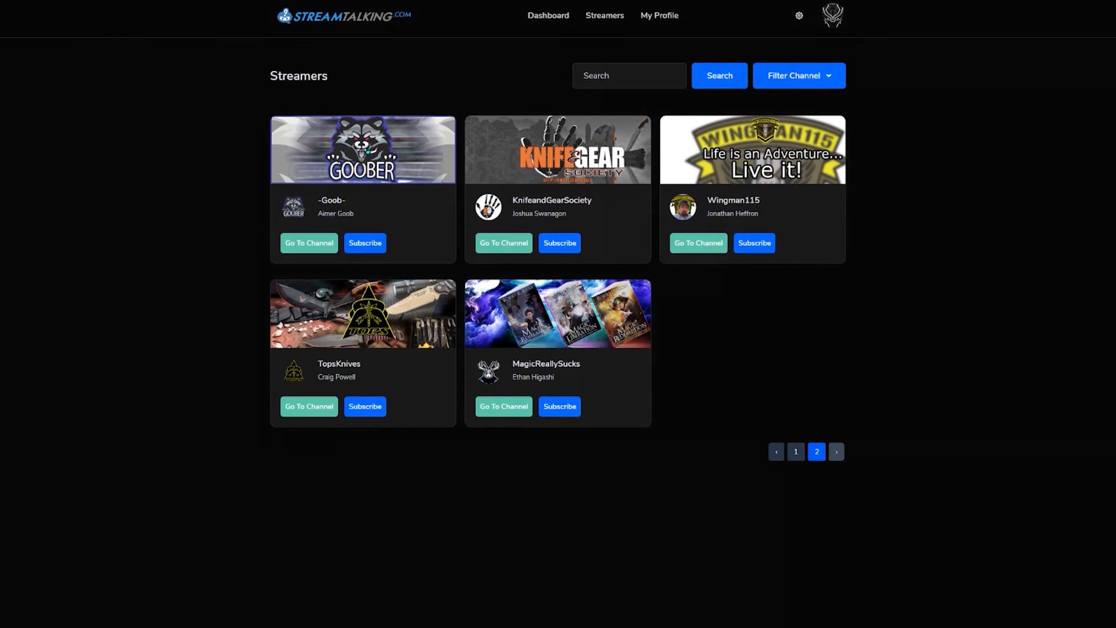
left_click(503, 406)
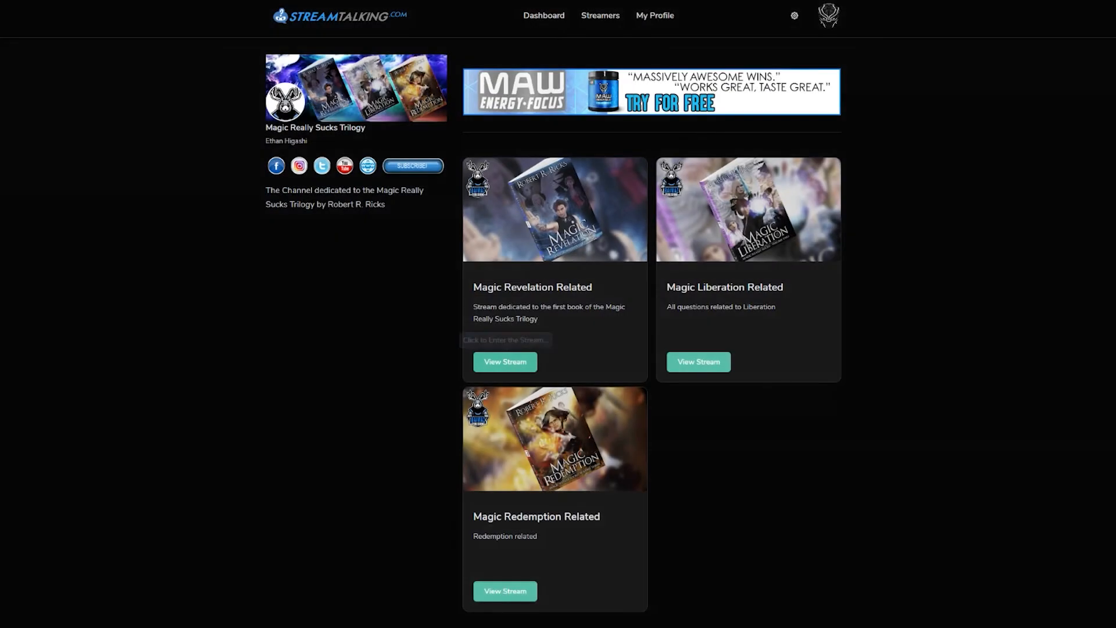
left_click(506, 363)
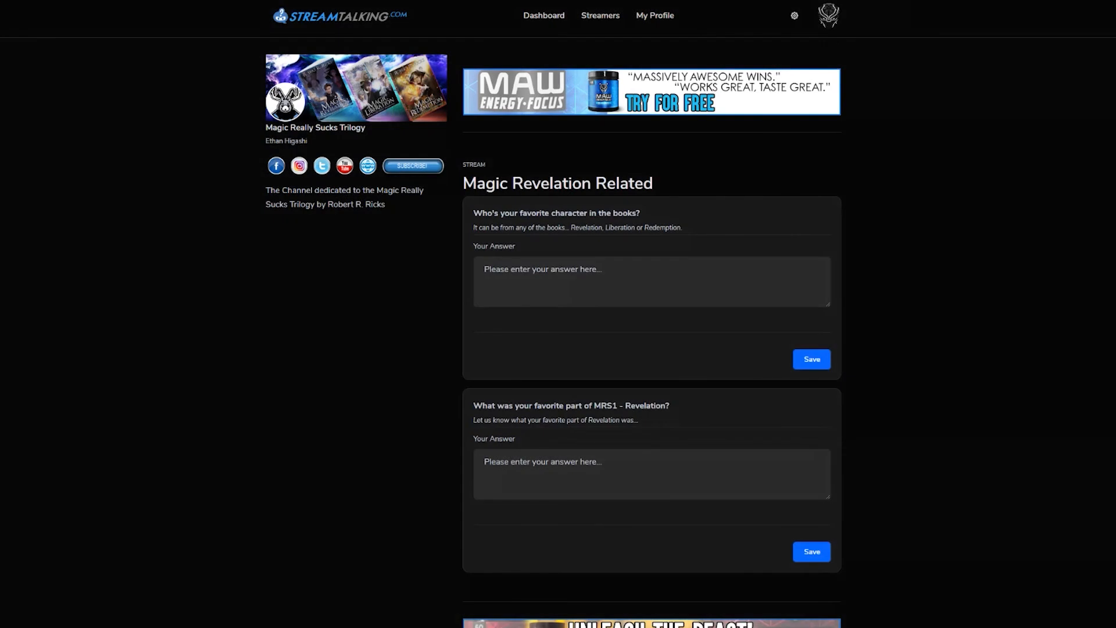
left_click_drag(500, 213, 591, 213)
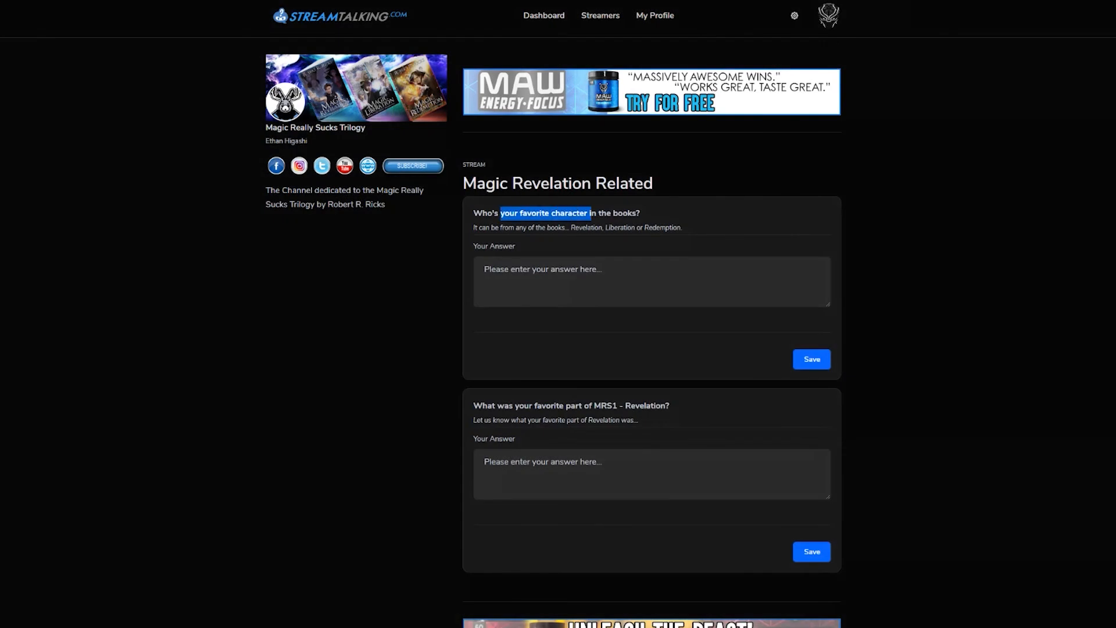
left_click_drag(515, 406, 601, 406)
left_click(606, 407)
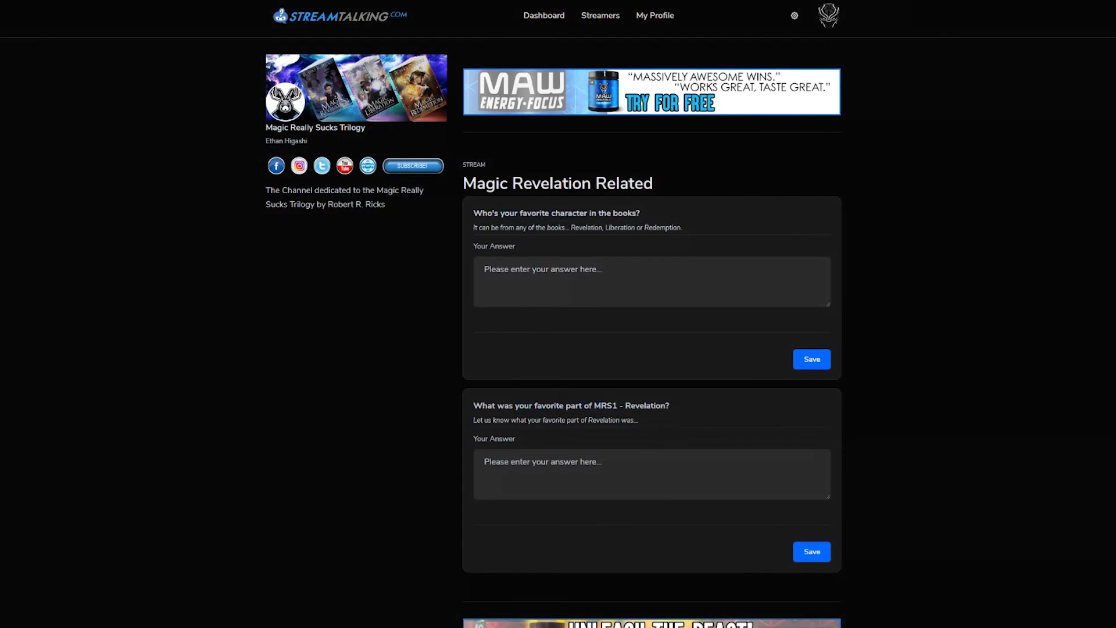
scroll(607, 407, "down", 1)
scroll(607, 407, "up", 1)
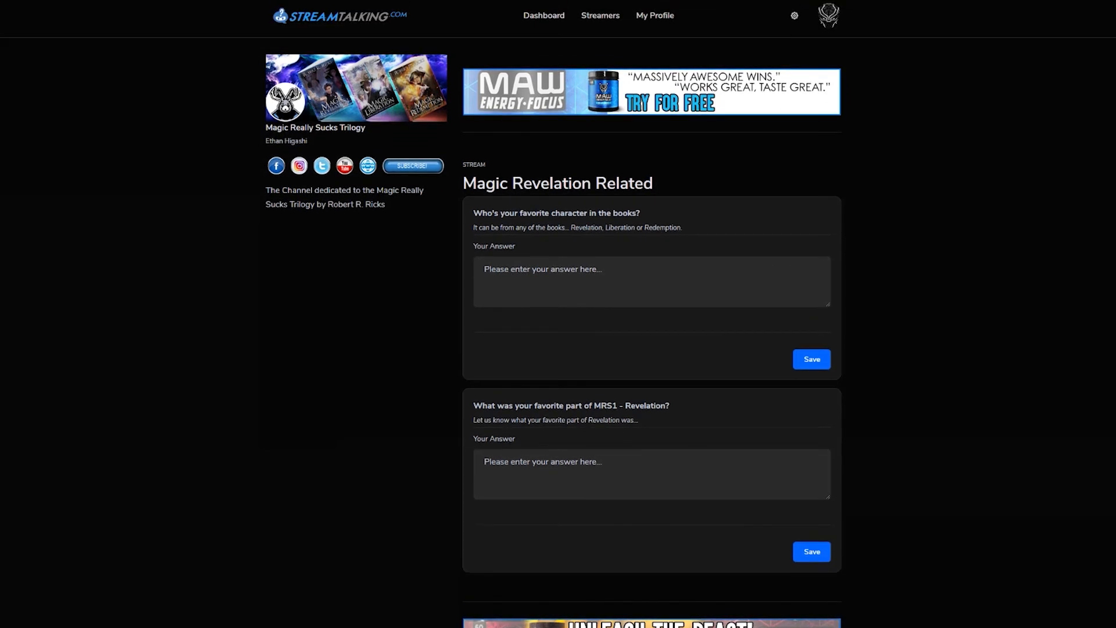